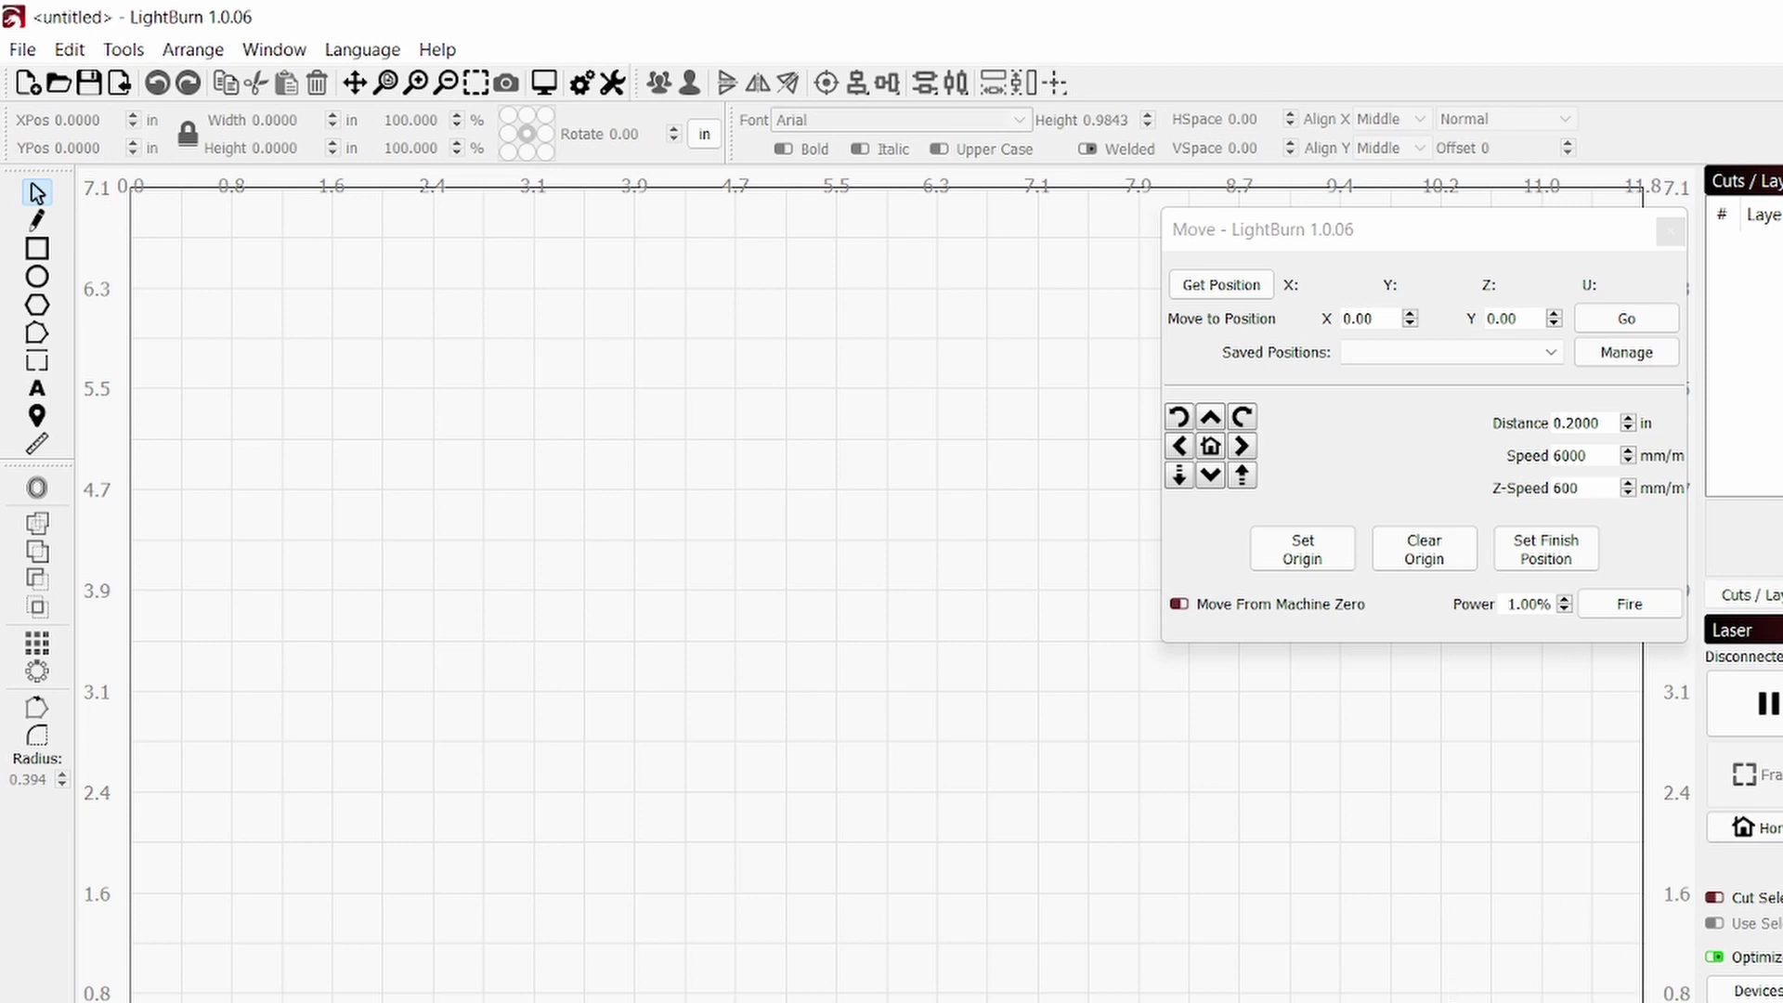
Open the Devices dialog listing the four saved laser devices.
click(1758, 992)
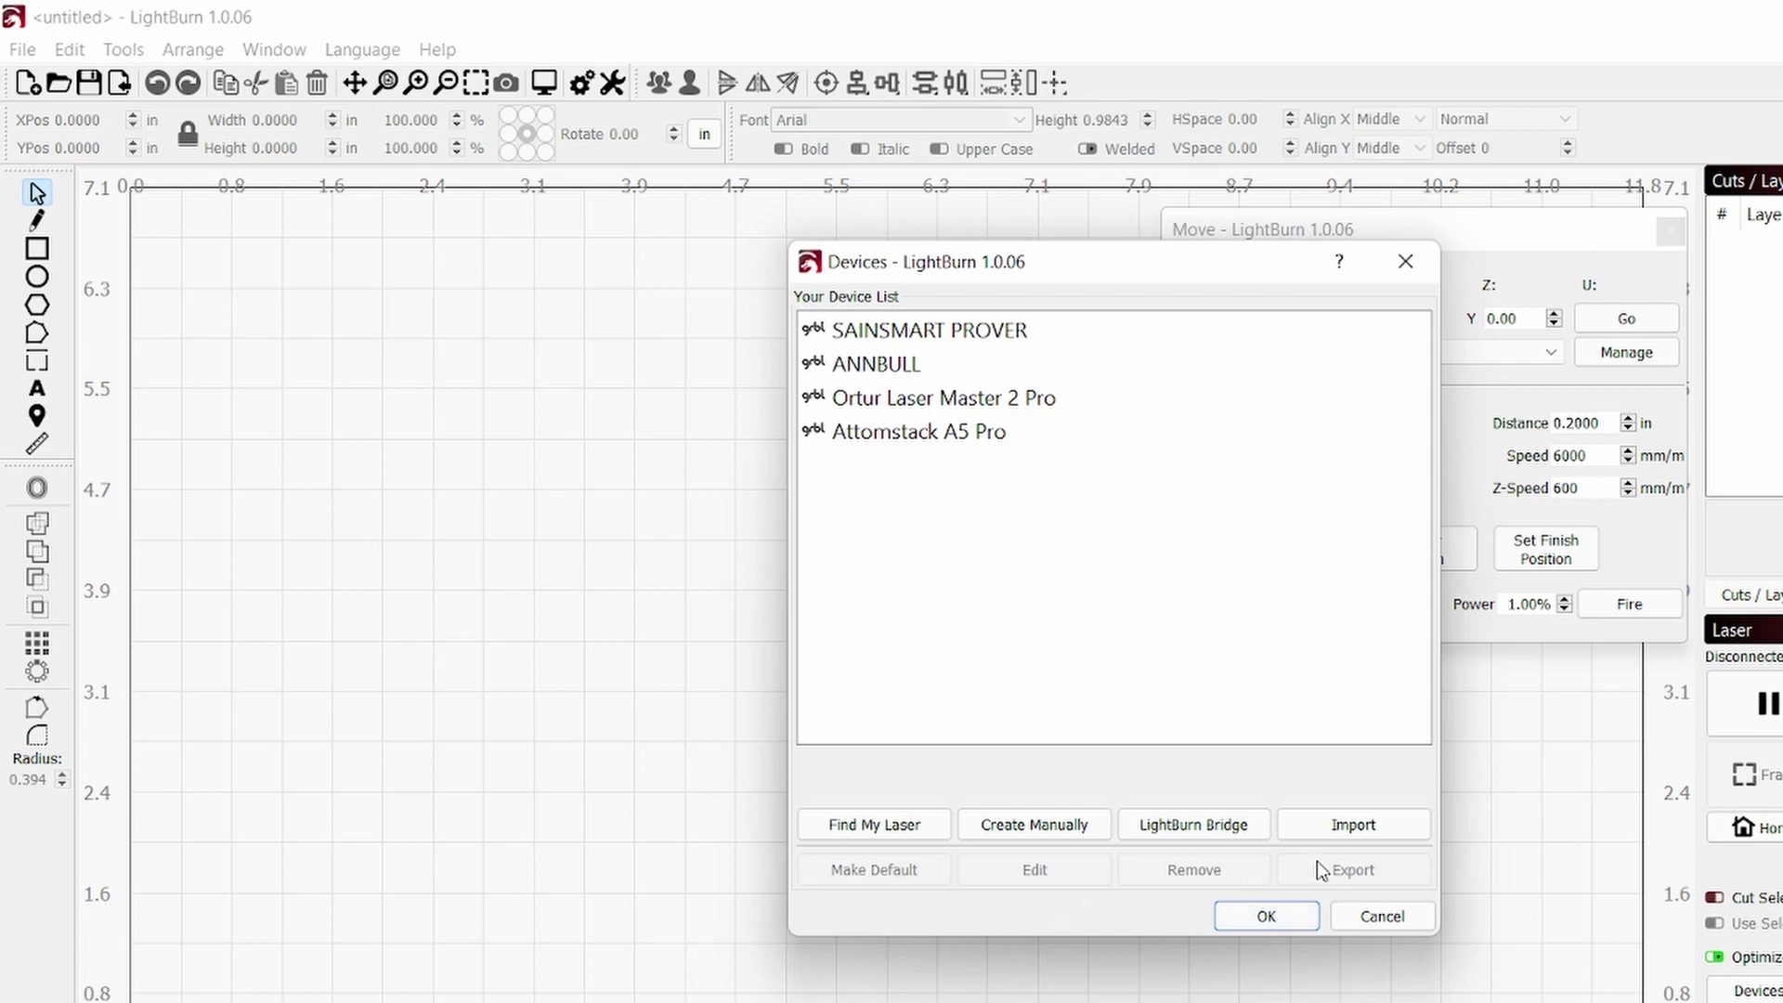
Import xTool_D1.lbdev from SERVER > Shop Graphics > Lasers > xTool D1 Software into the device list.
click(1373, 821)
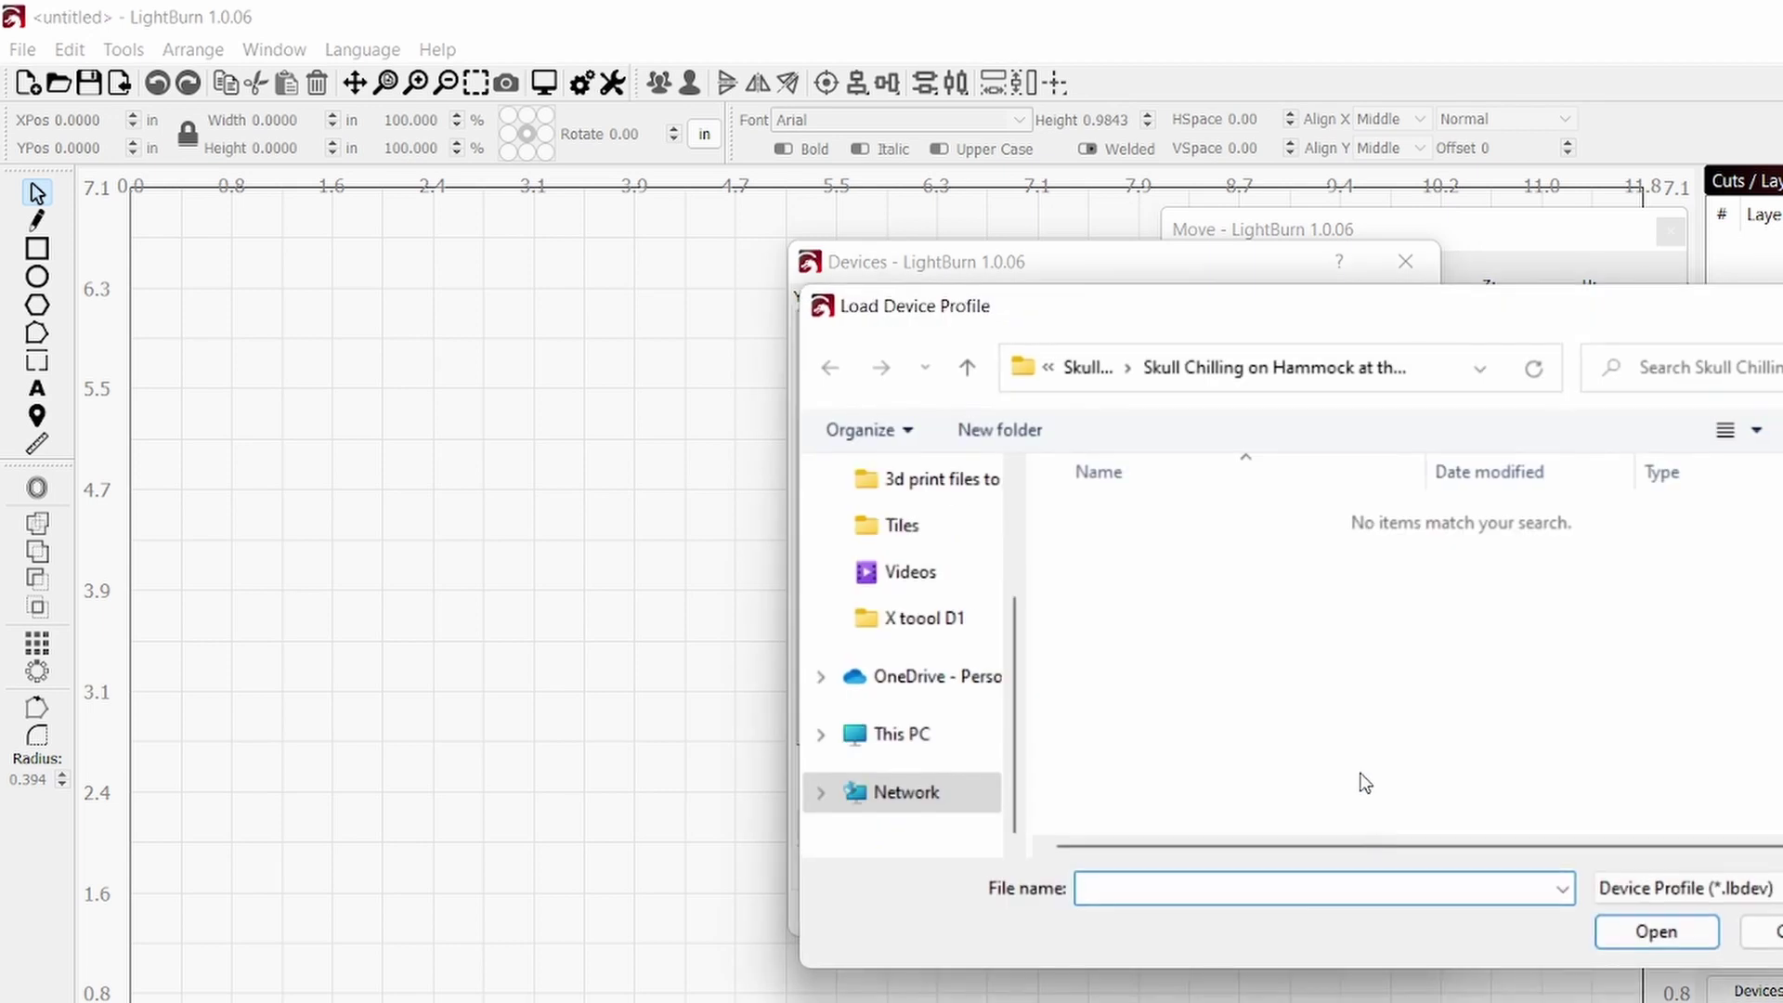
click(873, 794)
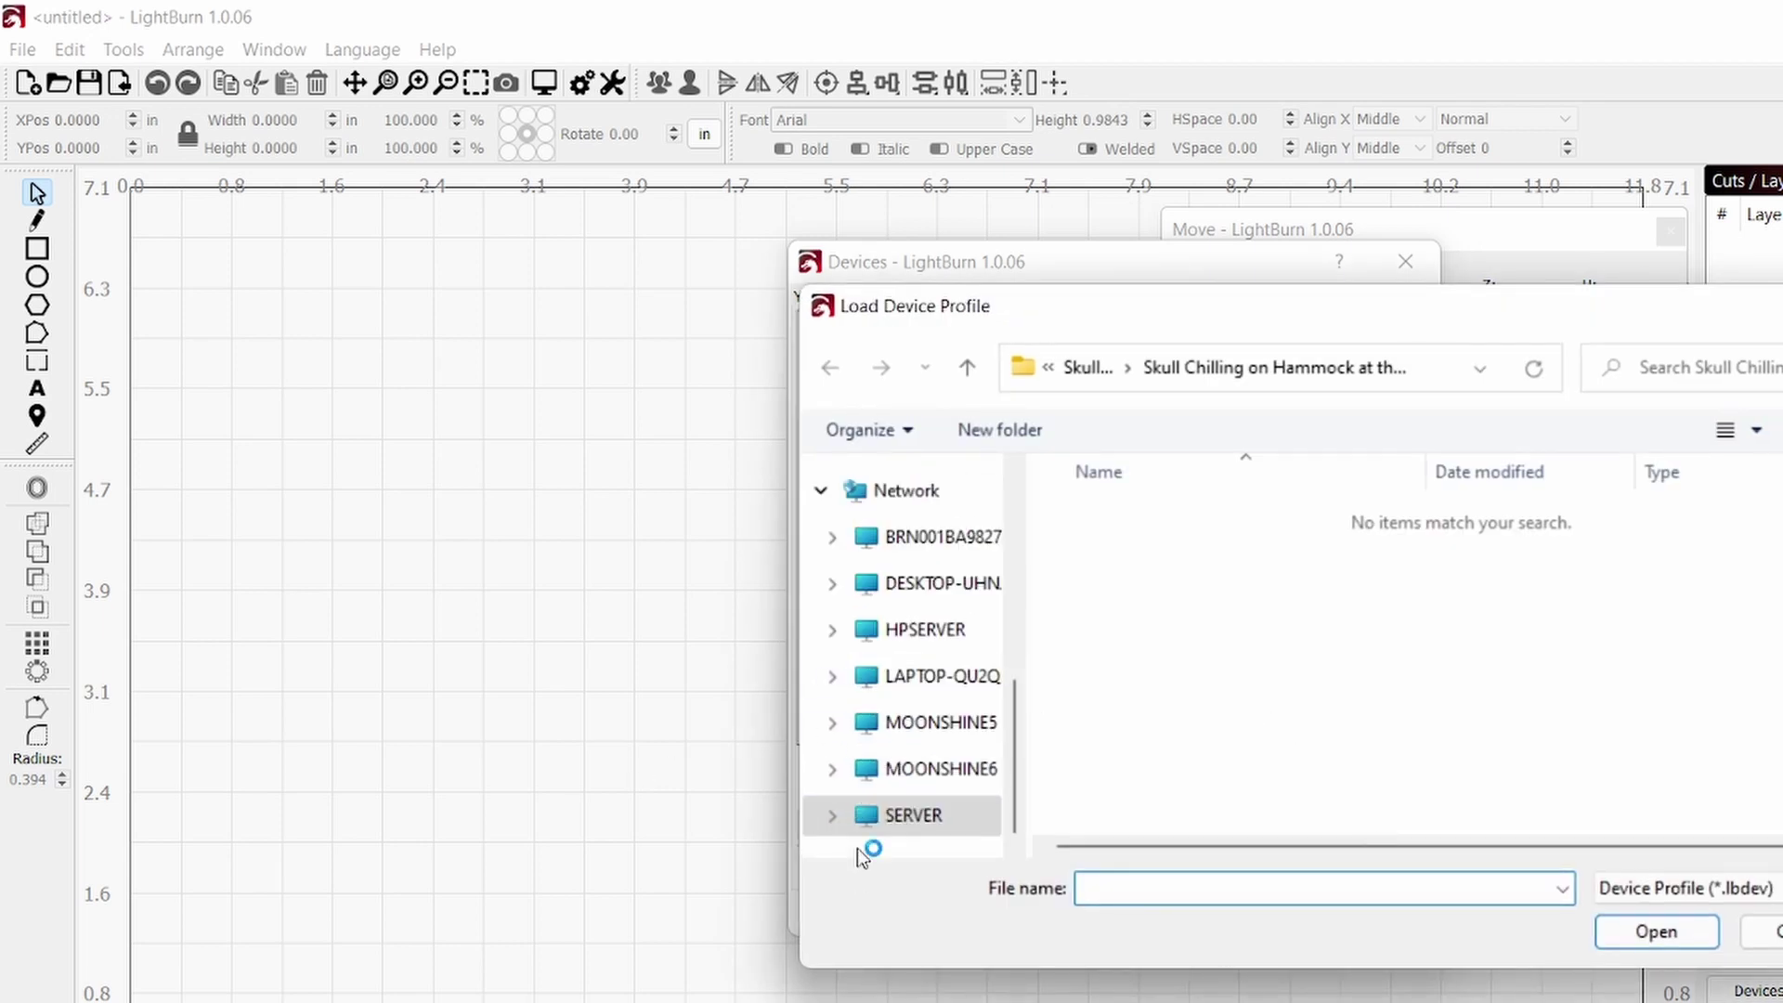
click(901, 818)
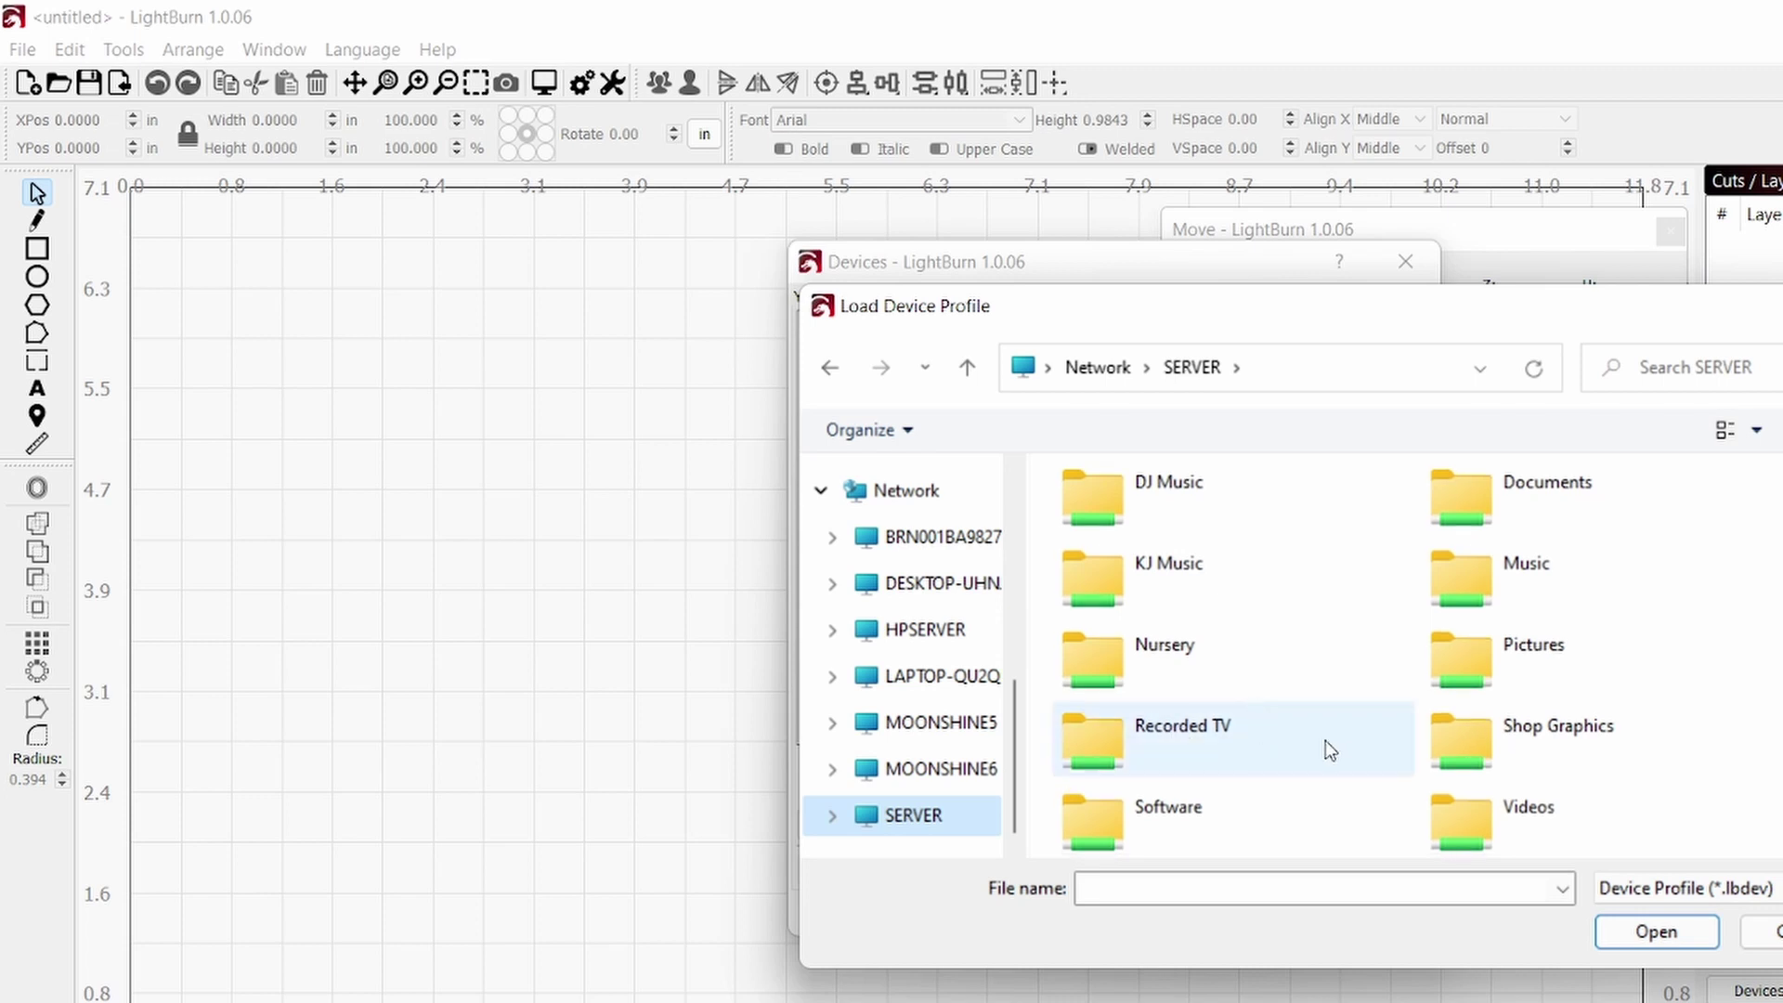
double_click(1453, 744)
scroll(1241, 720, down, 5)
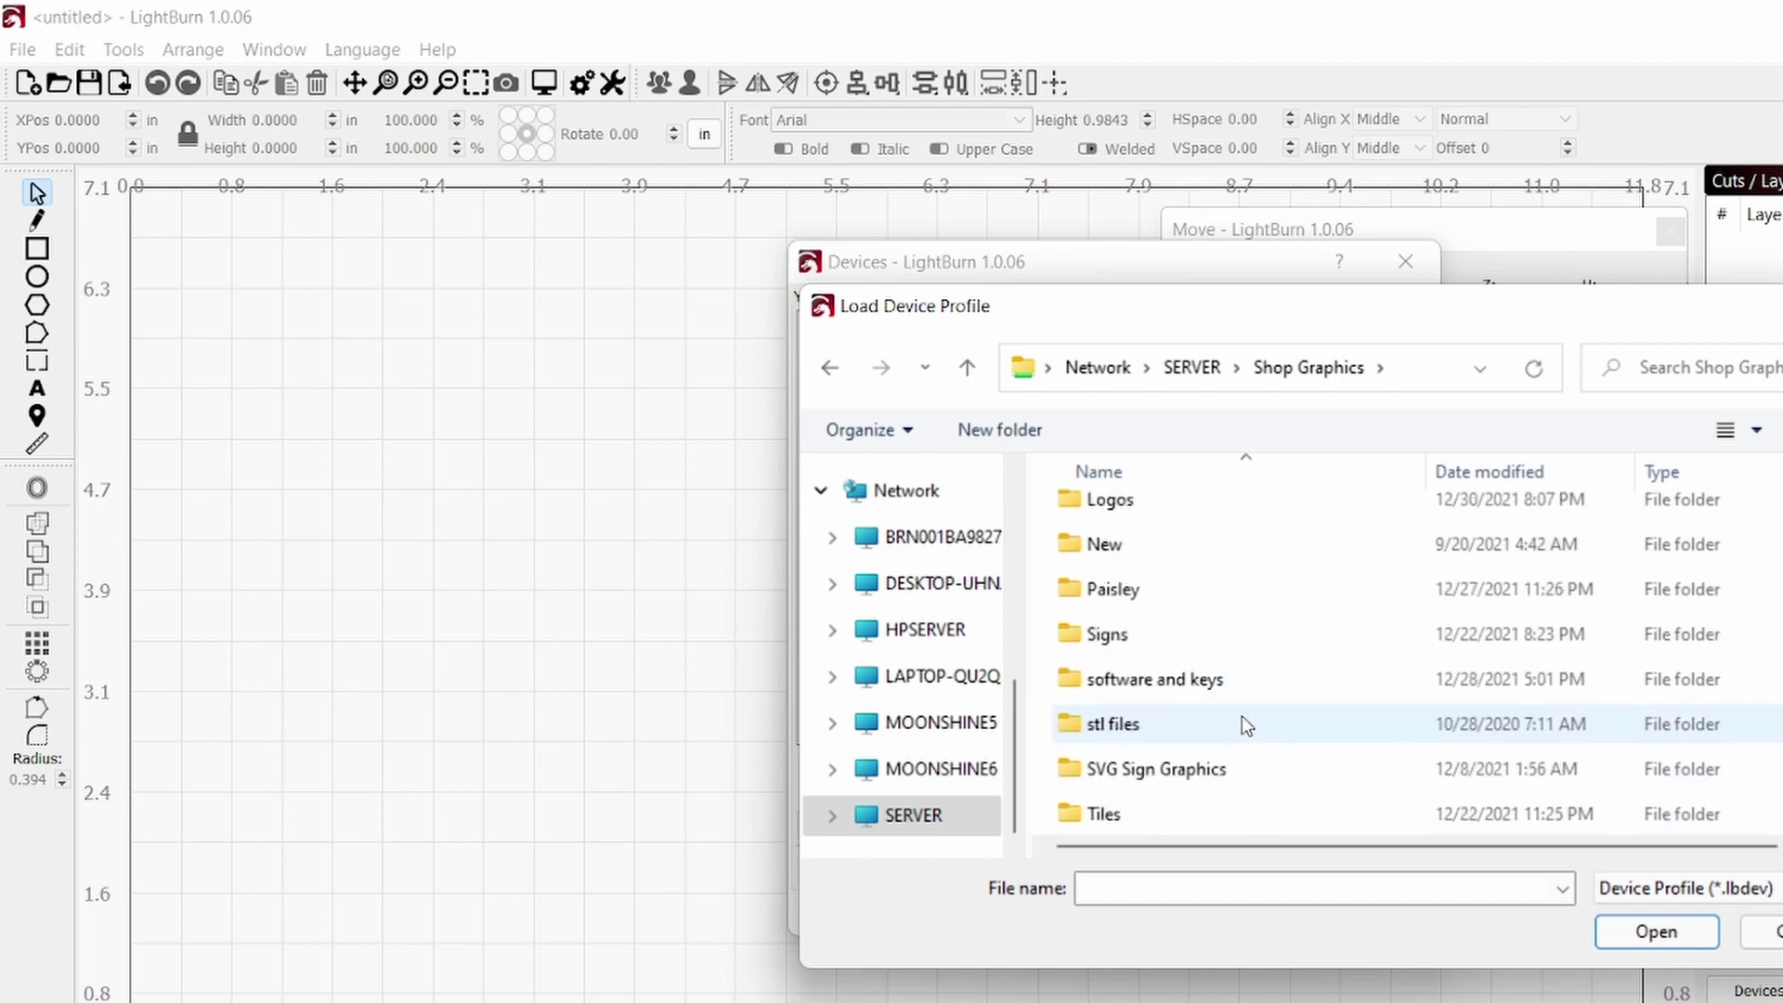
scroll(1255, 734, up, 2)
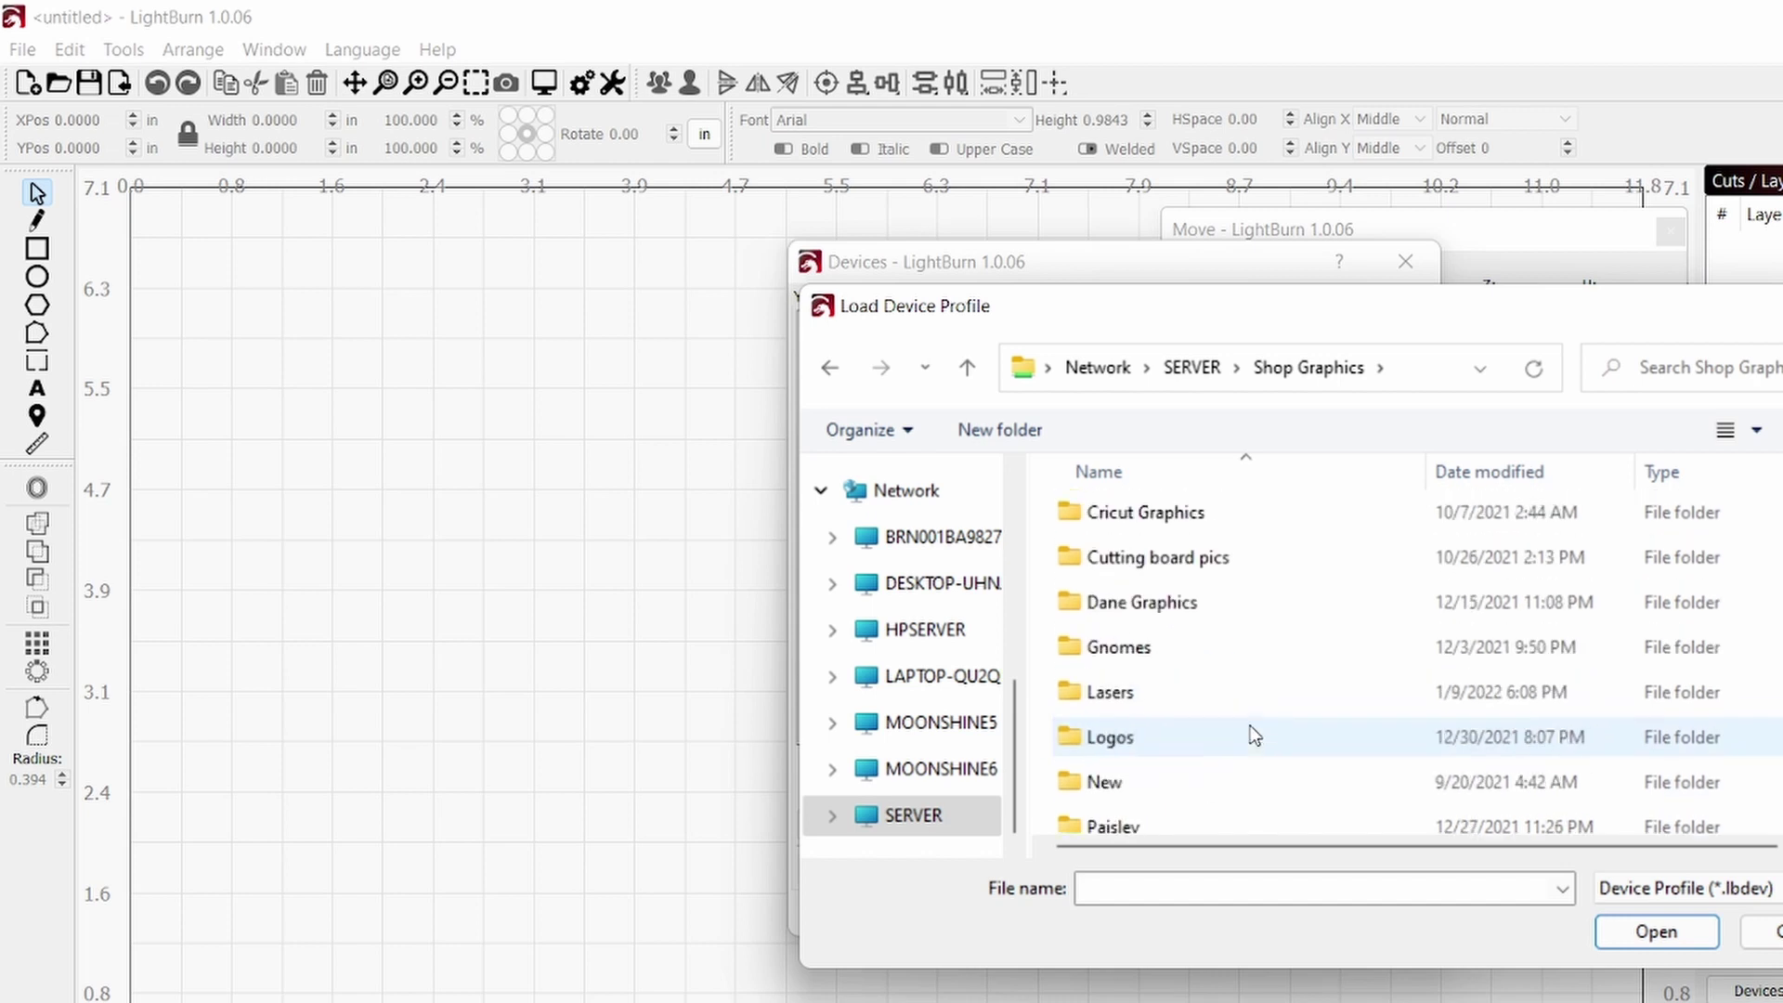
double_click(1267, 697)
scroll(1249, 734, down, 1)
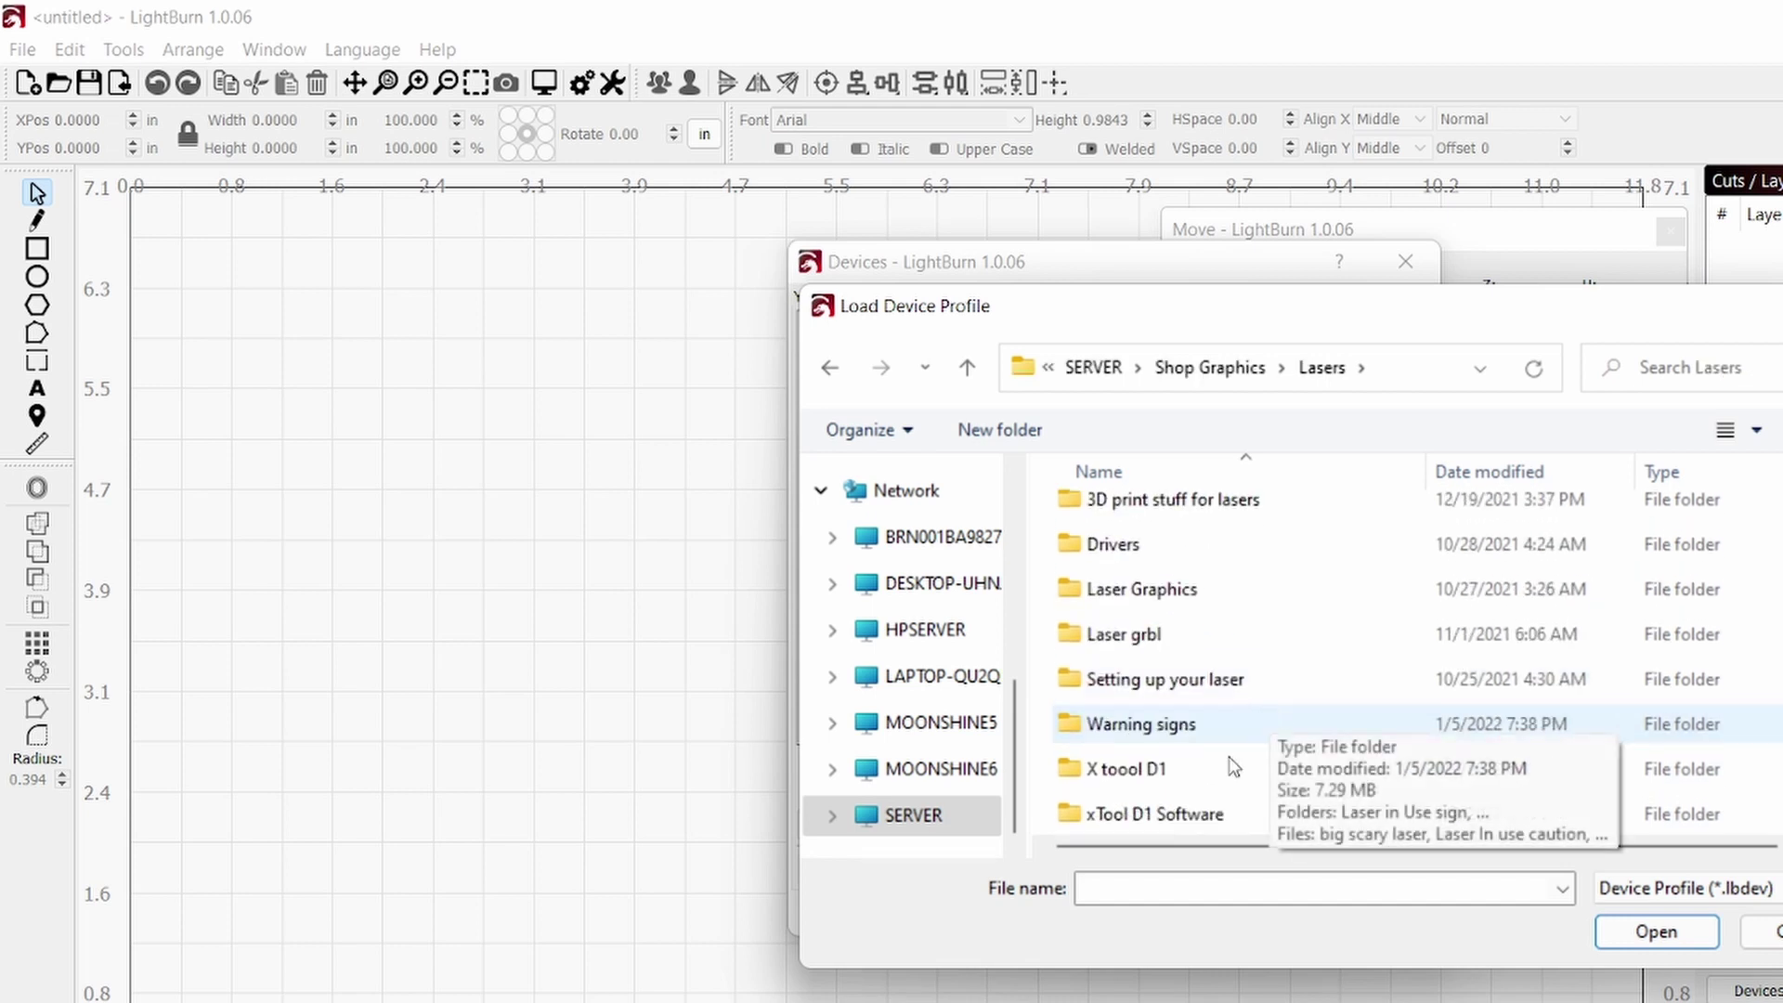
double_click(1198, 815)
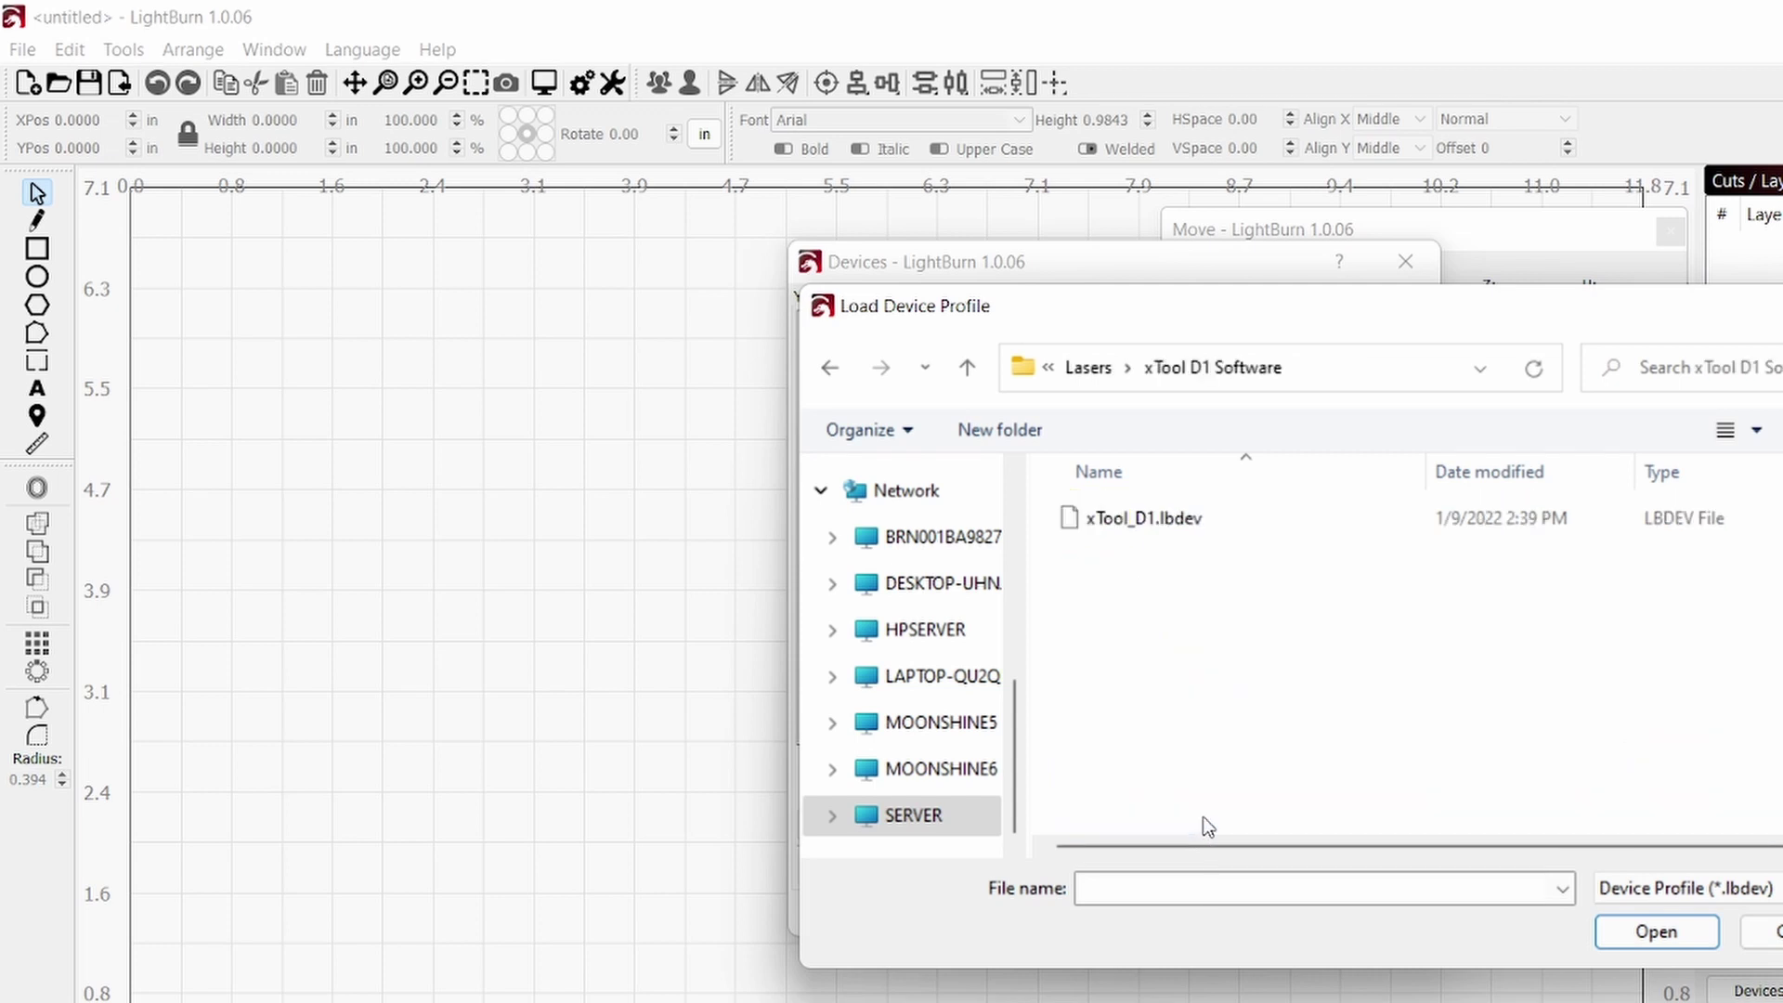
click(1146, 532)
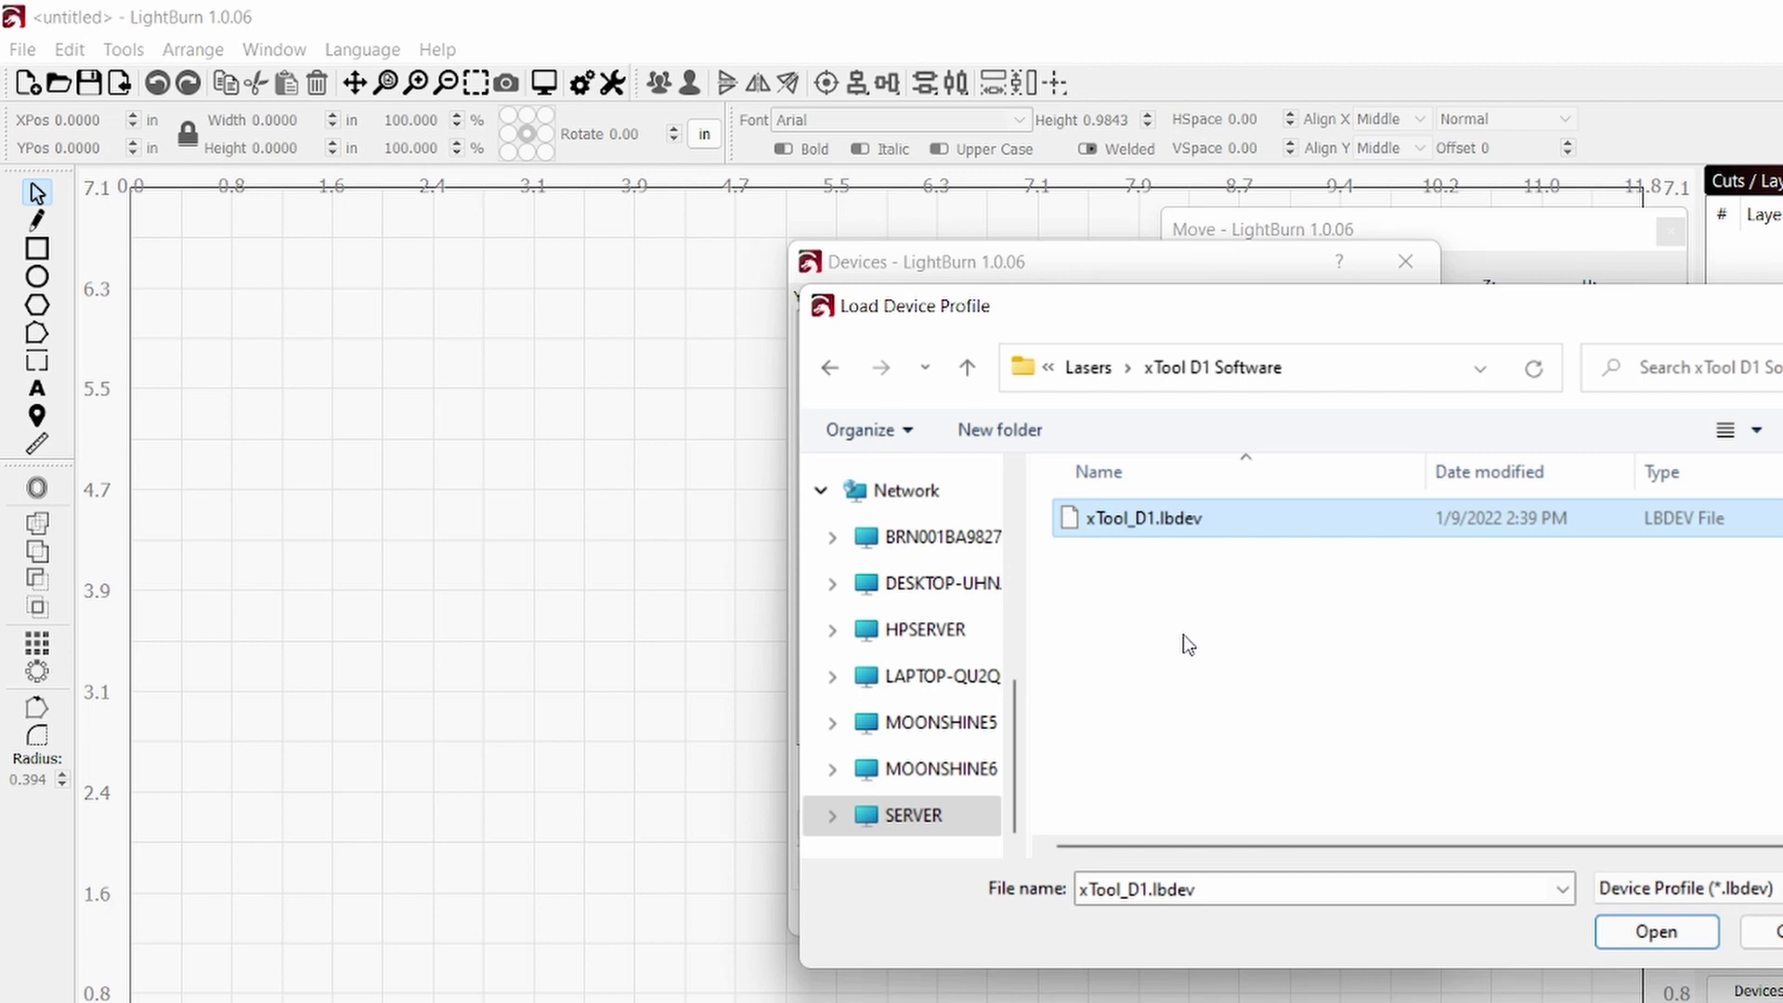
click(1632, 932)
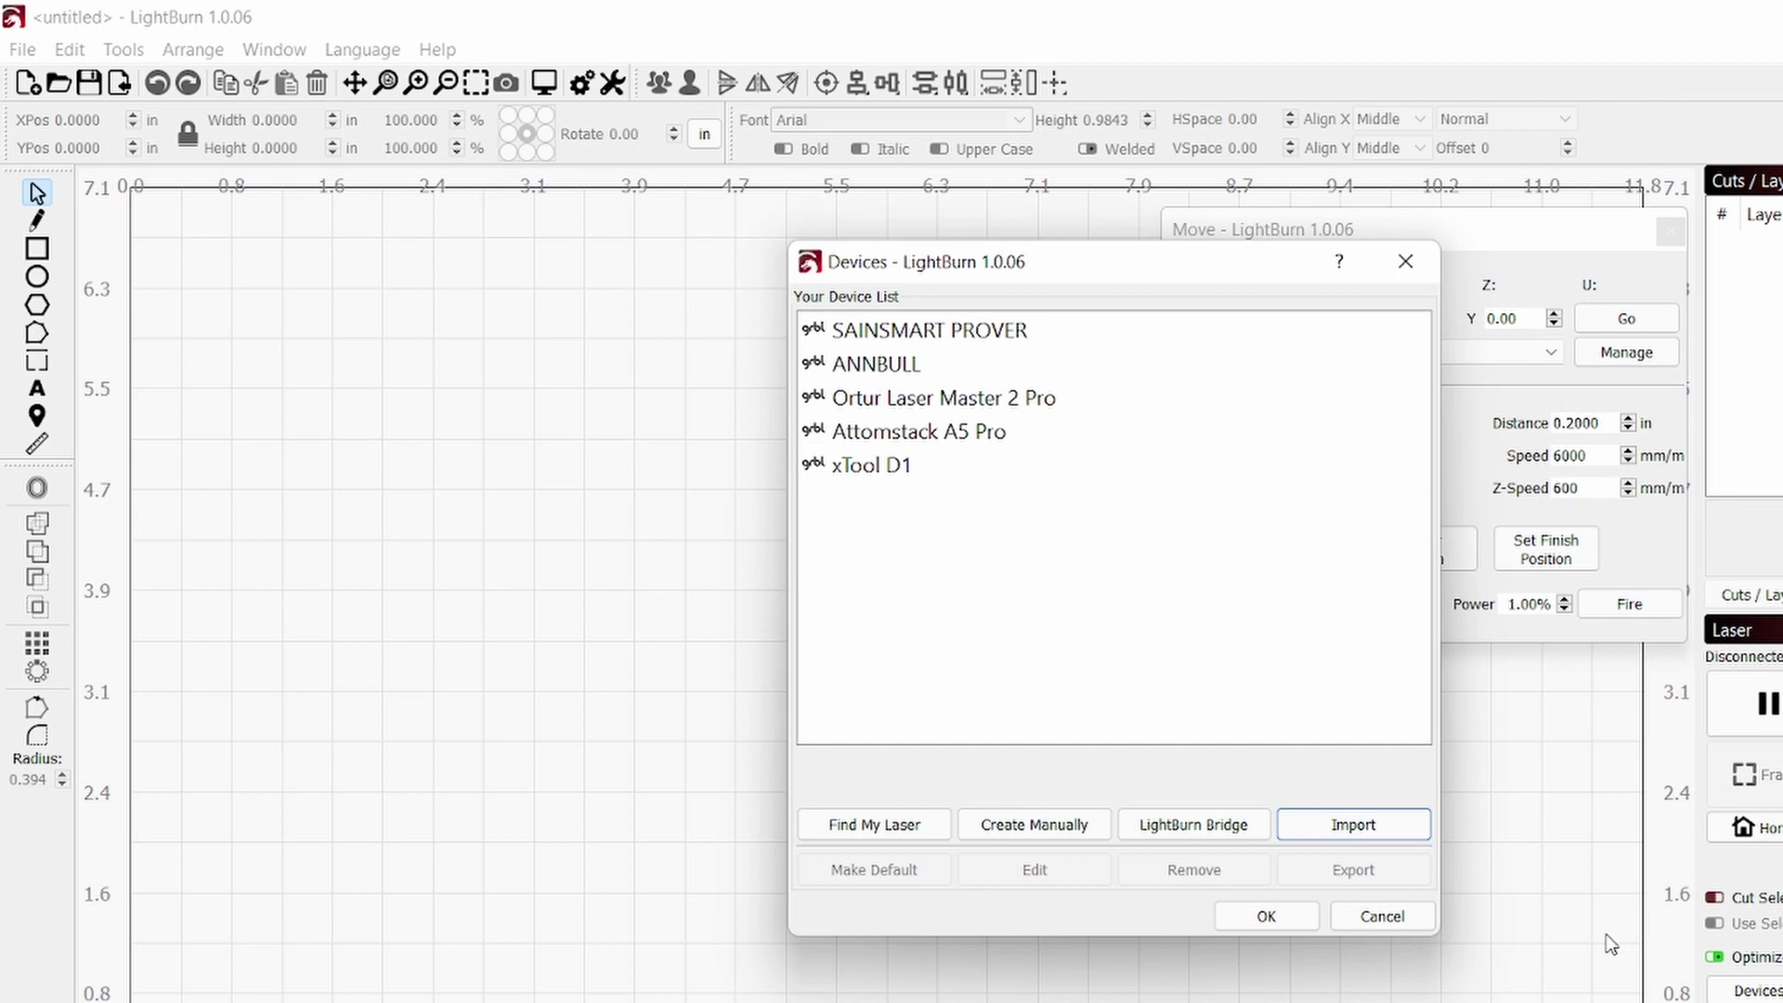
Close the Devices dialog and drag the Move window to the right screen edge.
click(1265, 919)
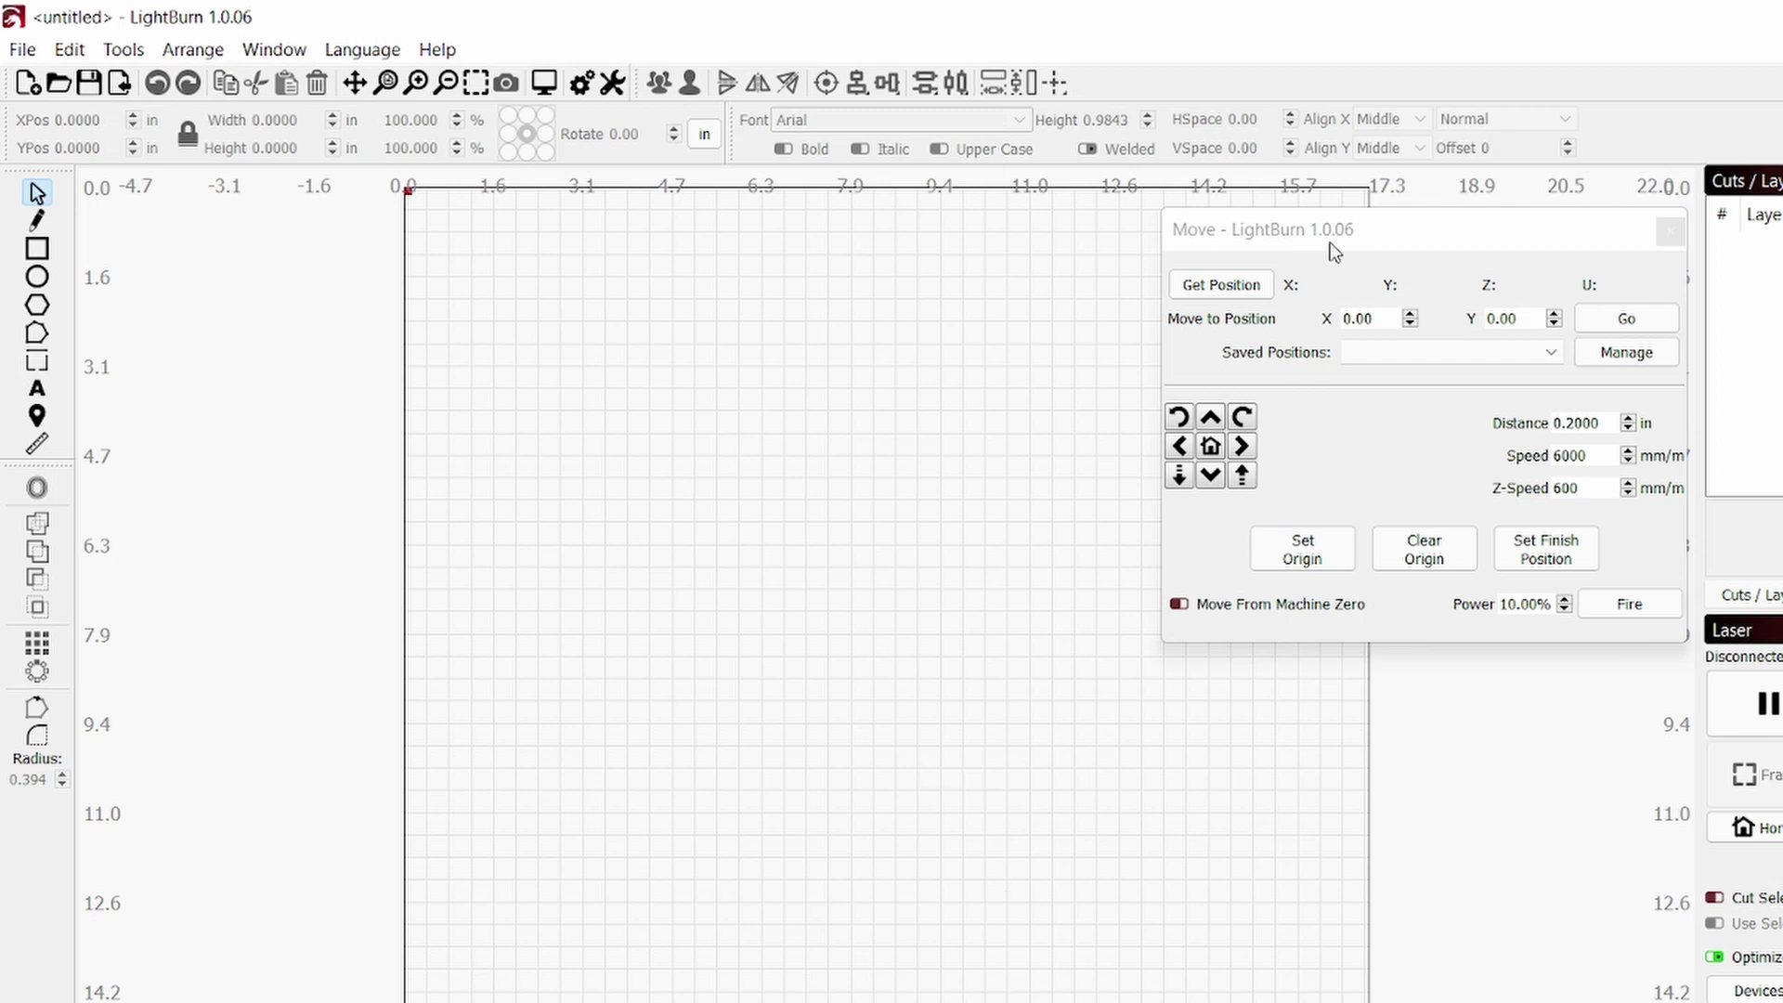
drag(1386, 234, 1779, 211)
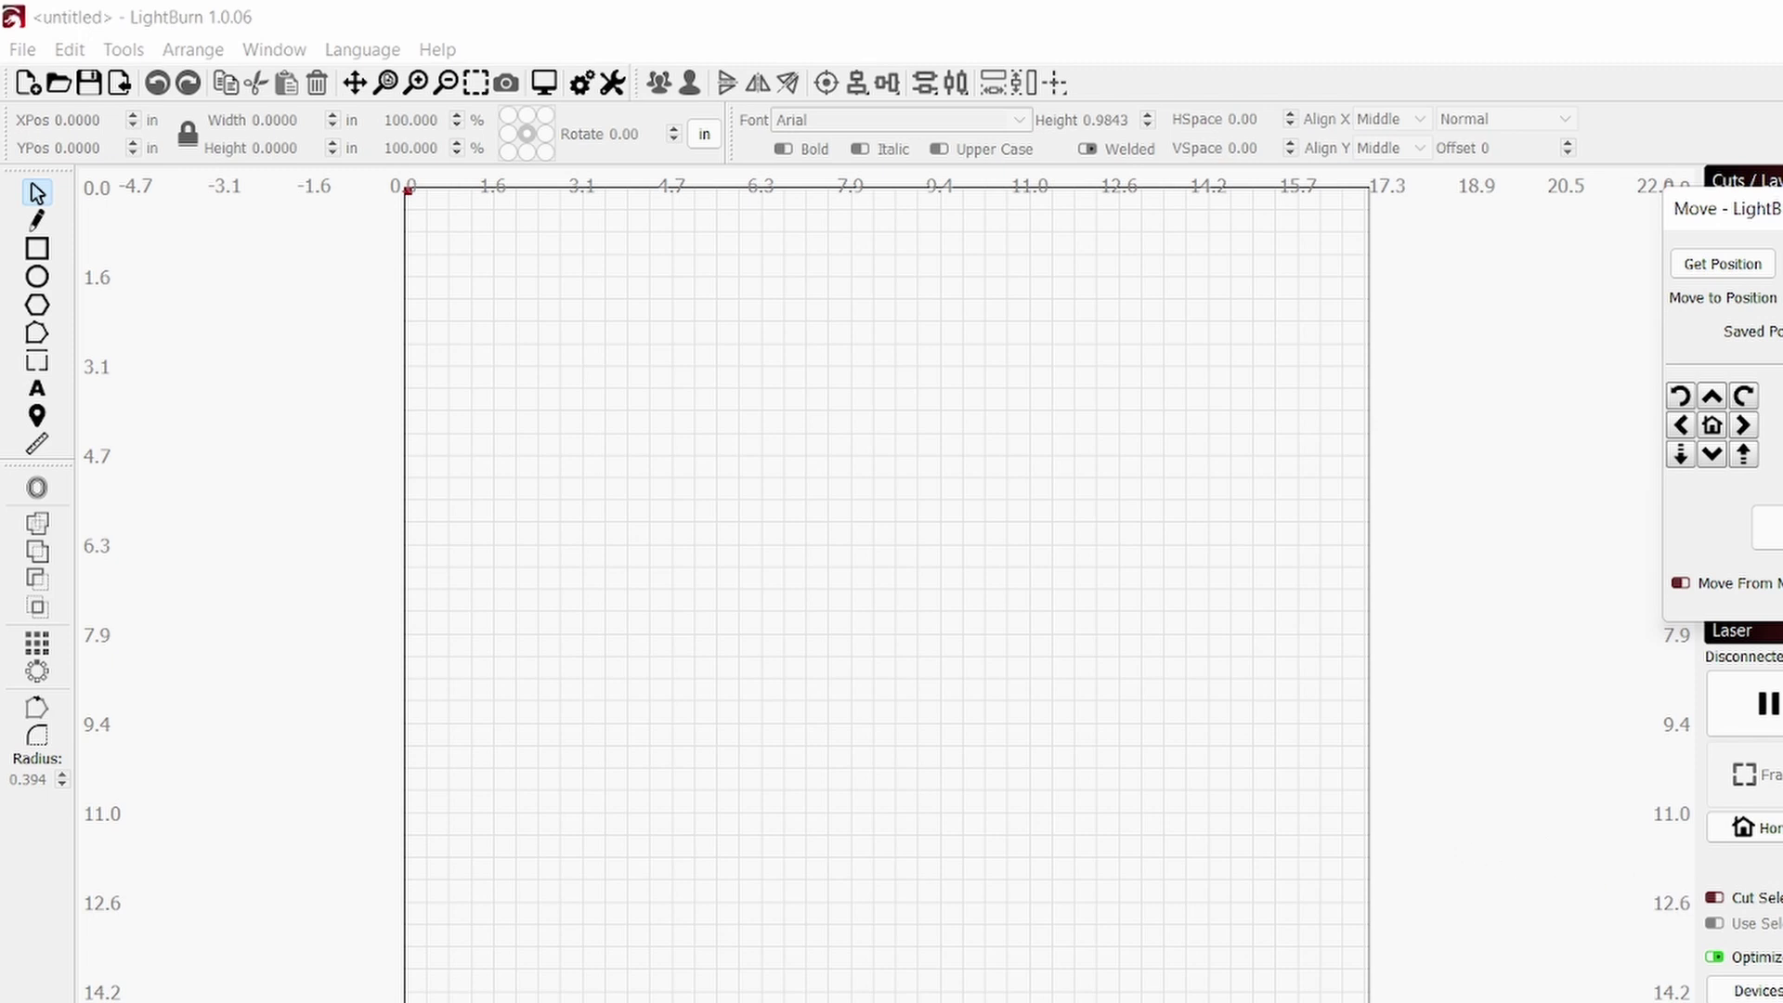
click(899, 868)
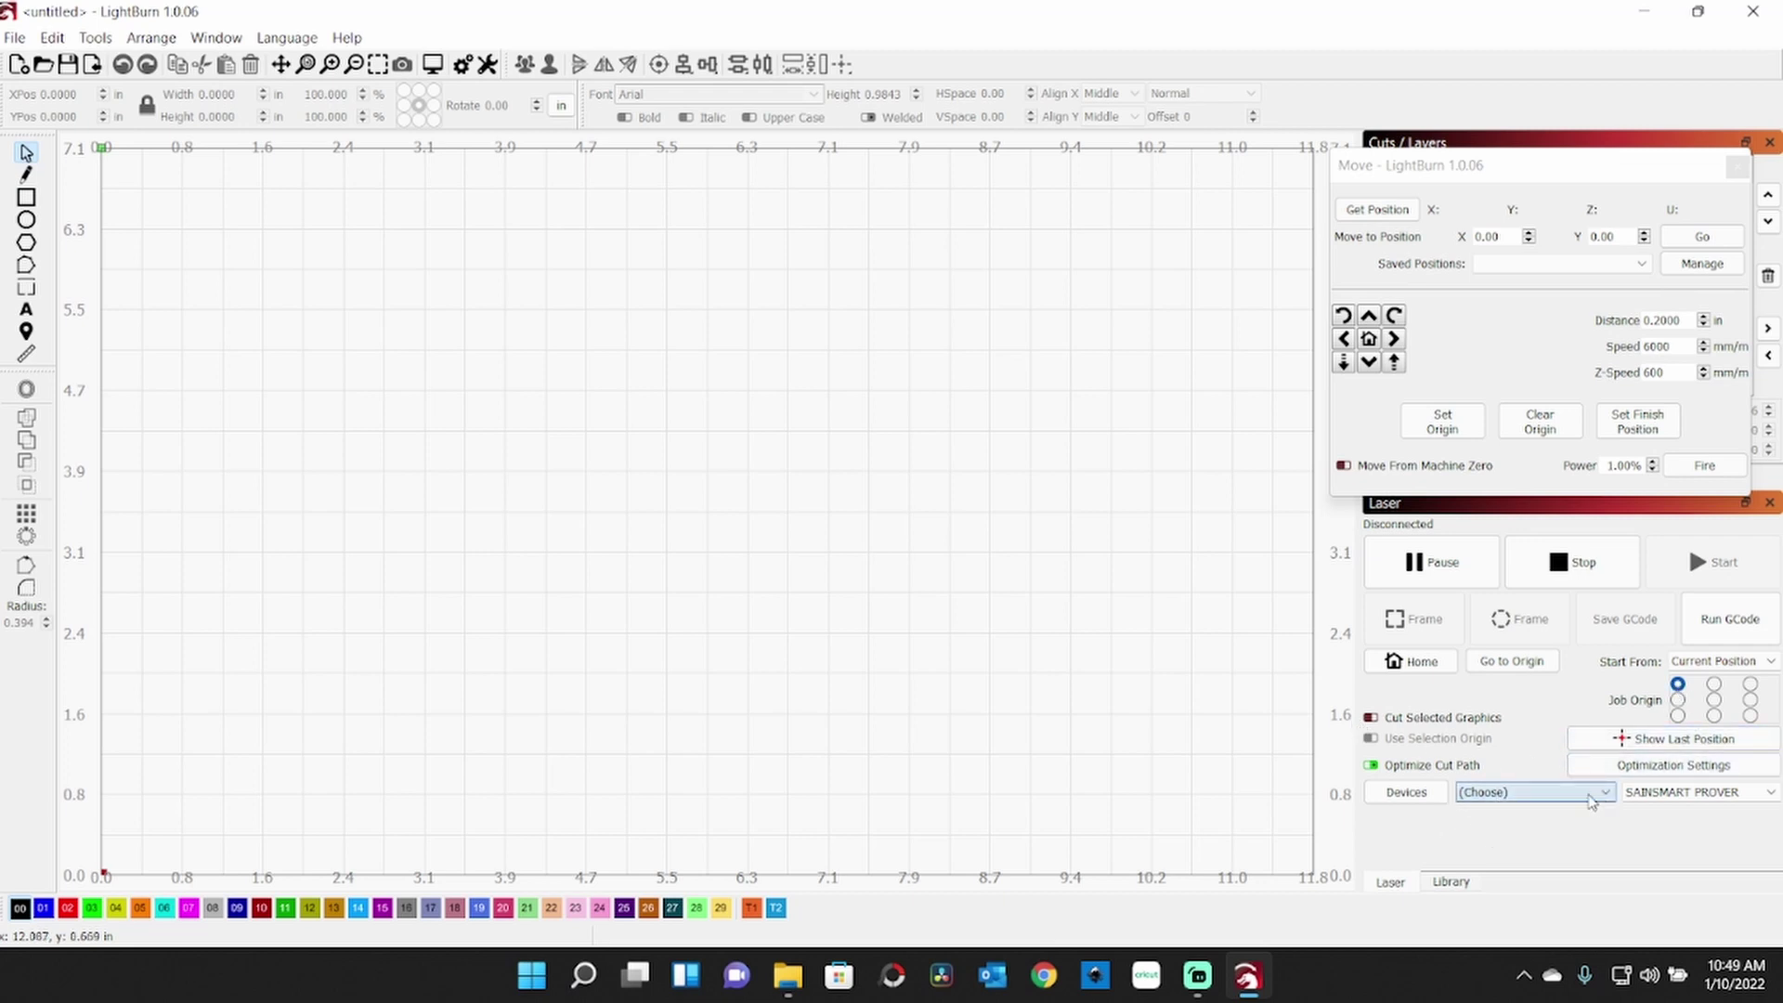
Select xTool D1 as the active laser in the Laser panel and check the port list.
click(1408, 796)
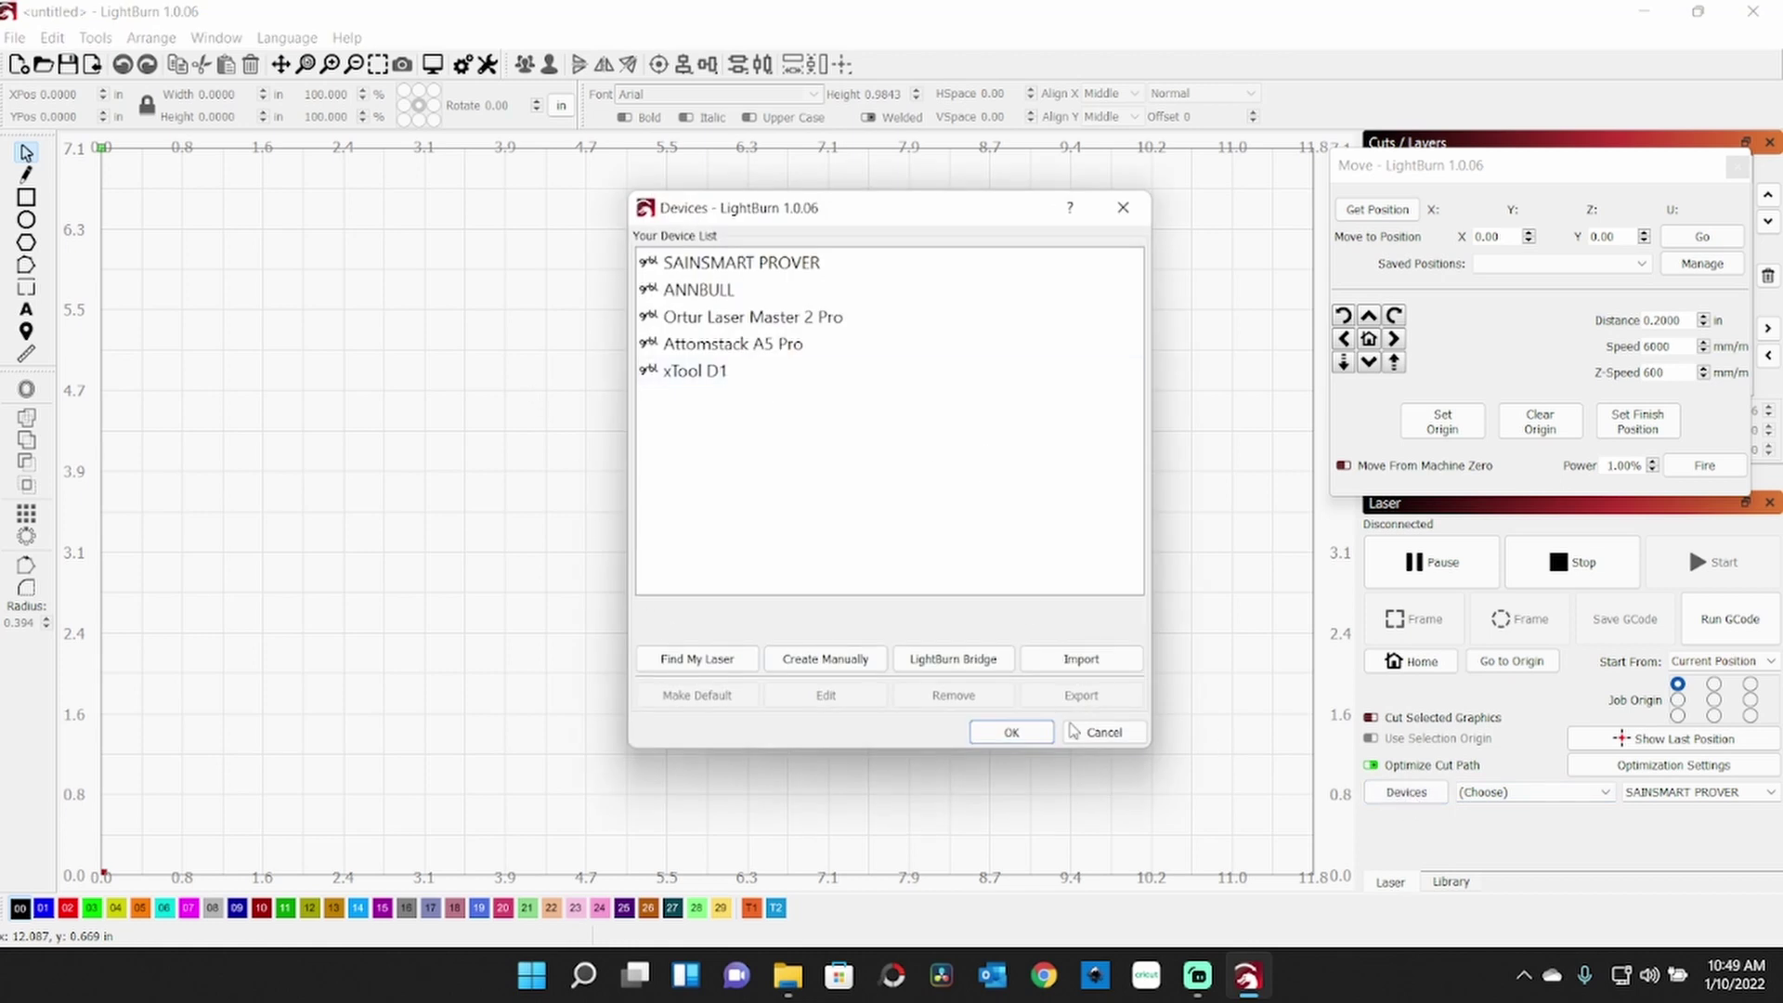
click(1078, 732)
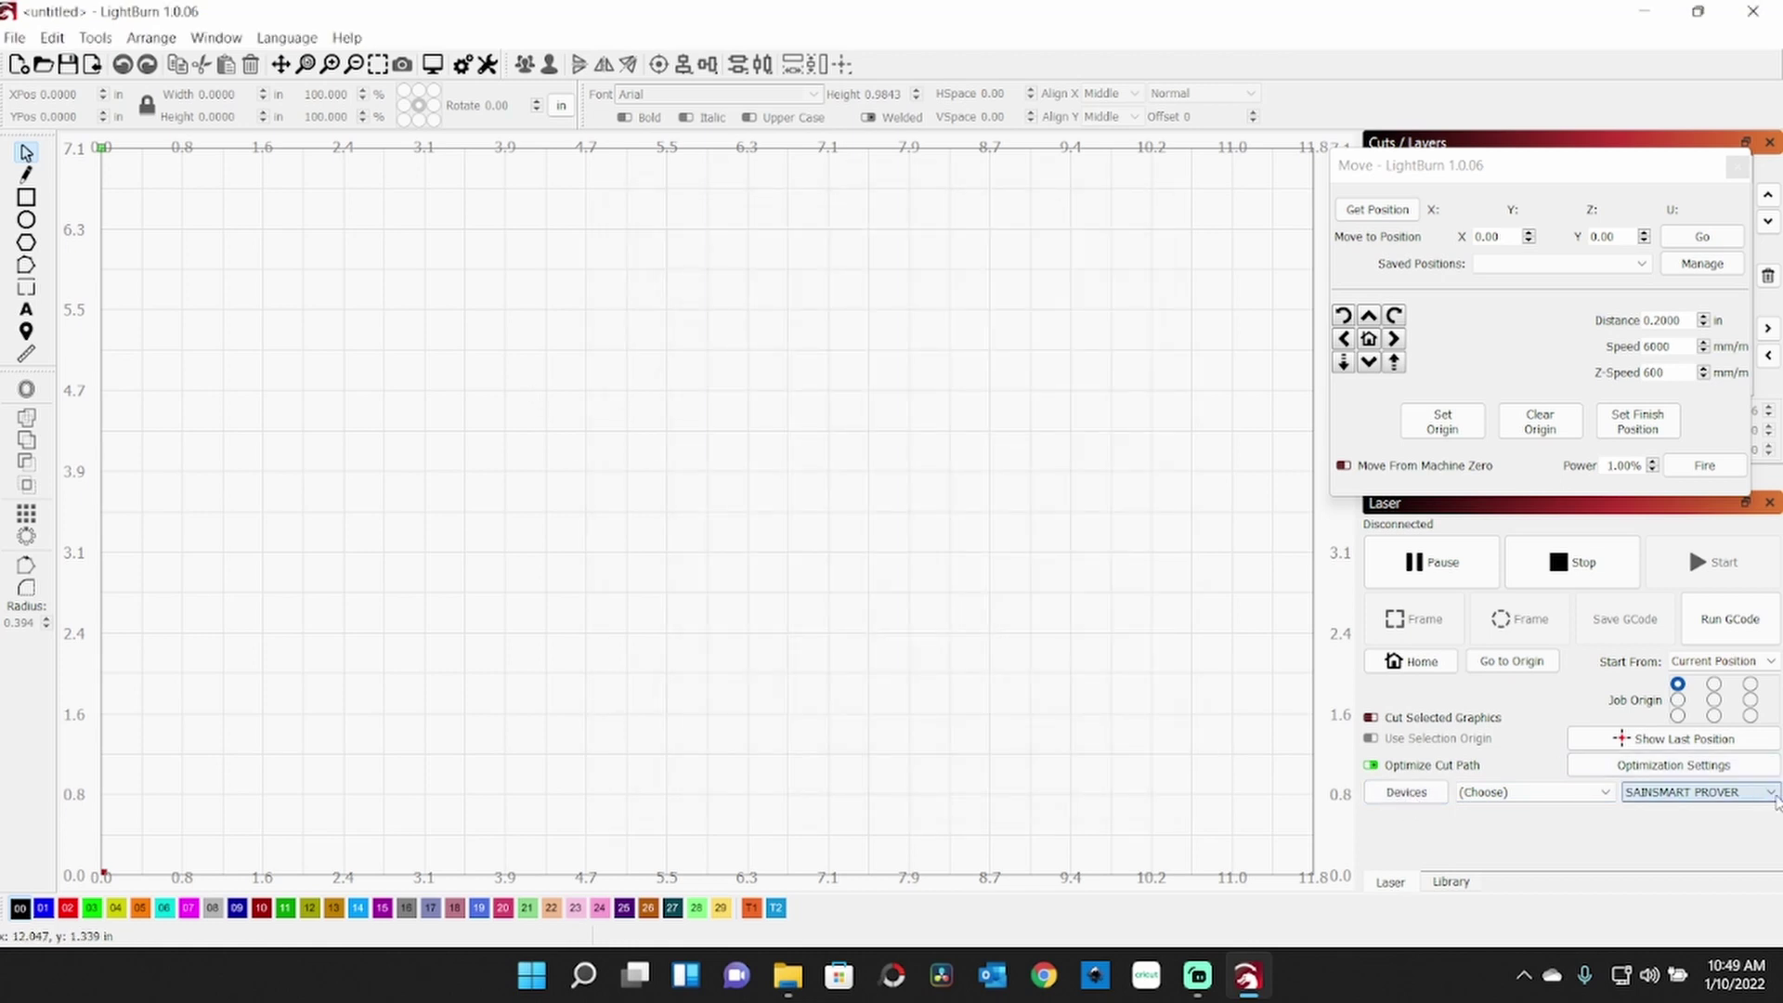
click(1772, 794)
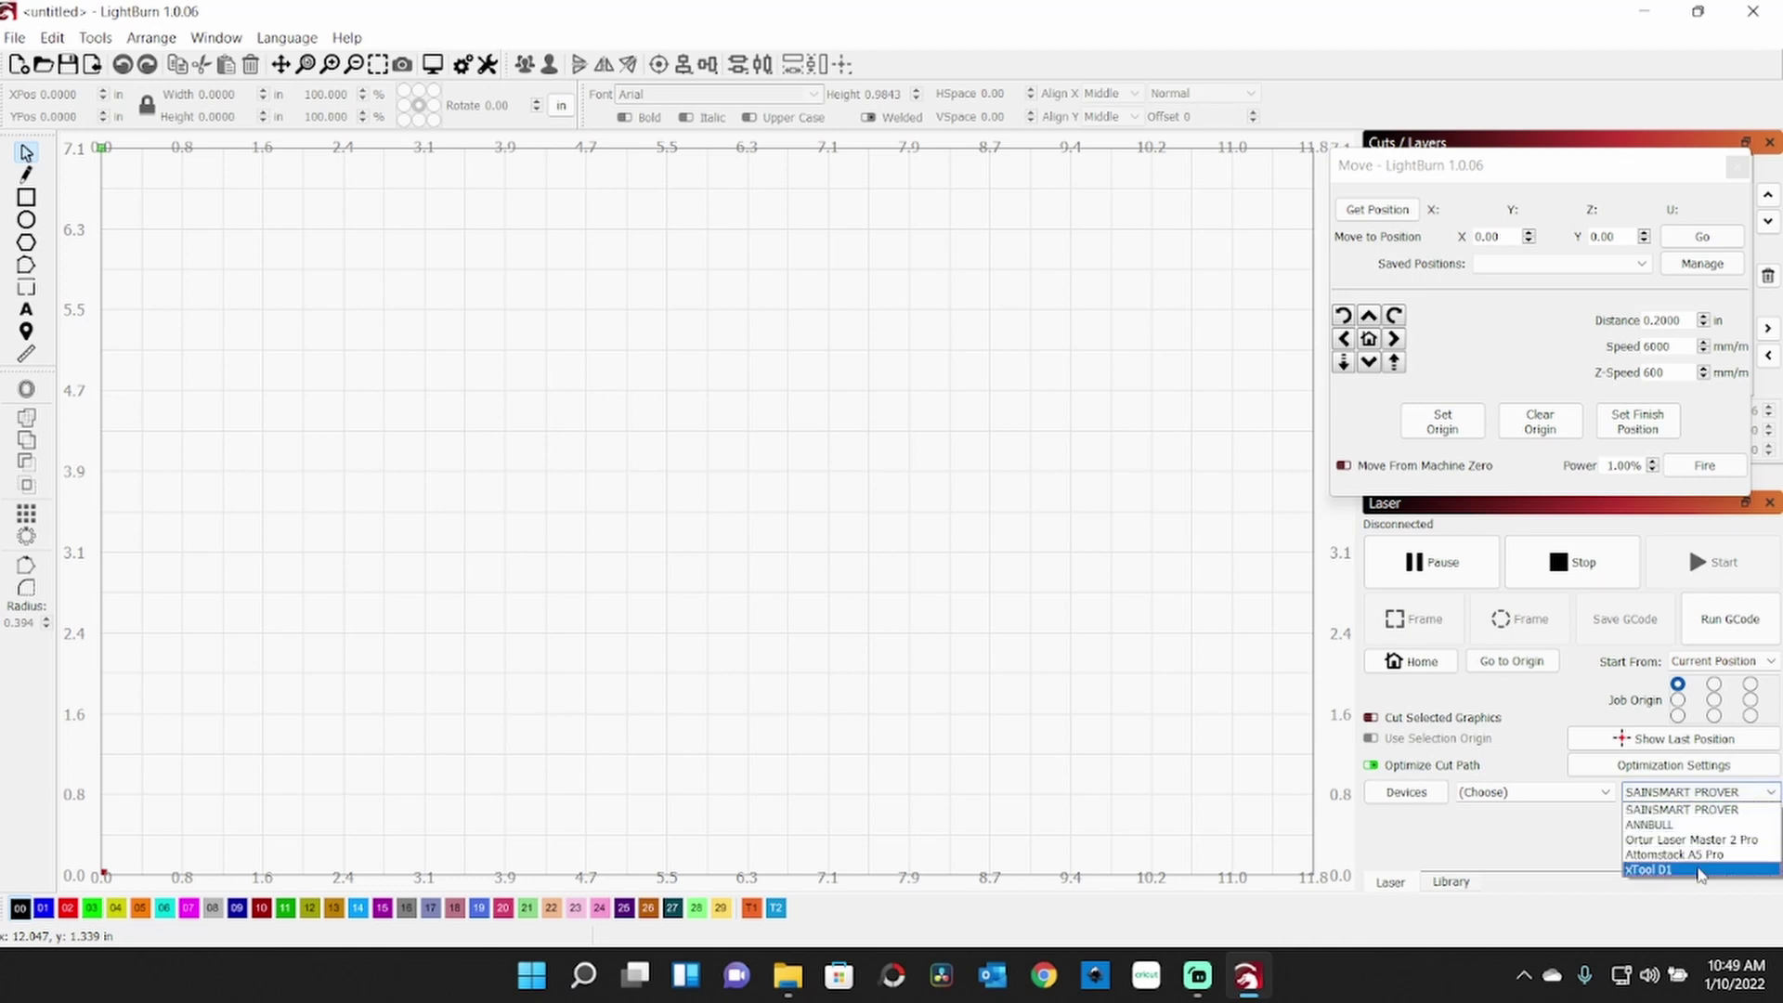
click(1699, 871)
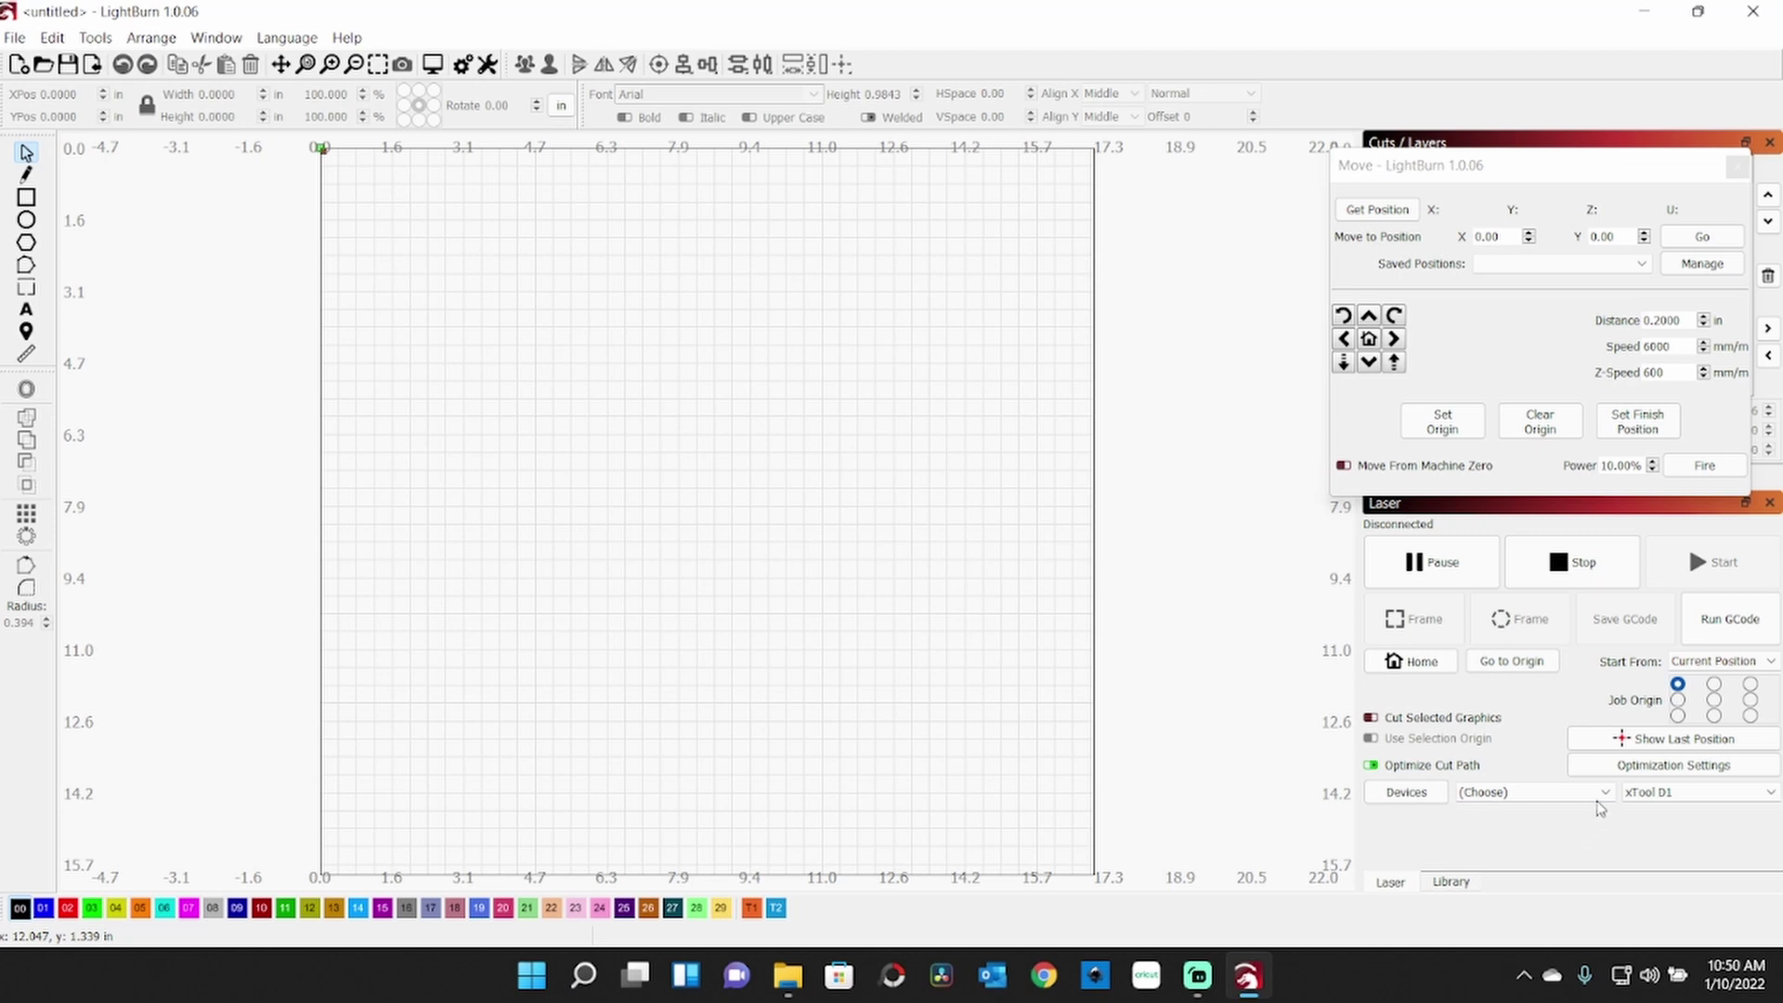
click(1606, 794)
click(1609, 797)
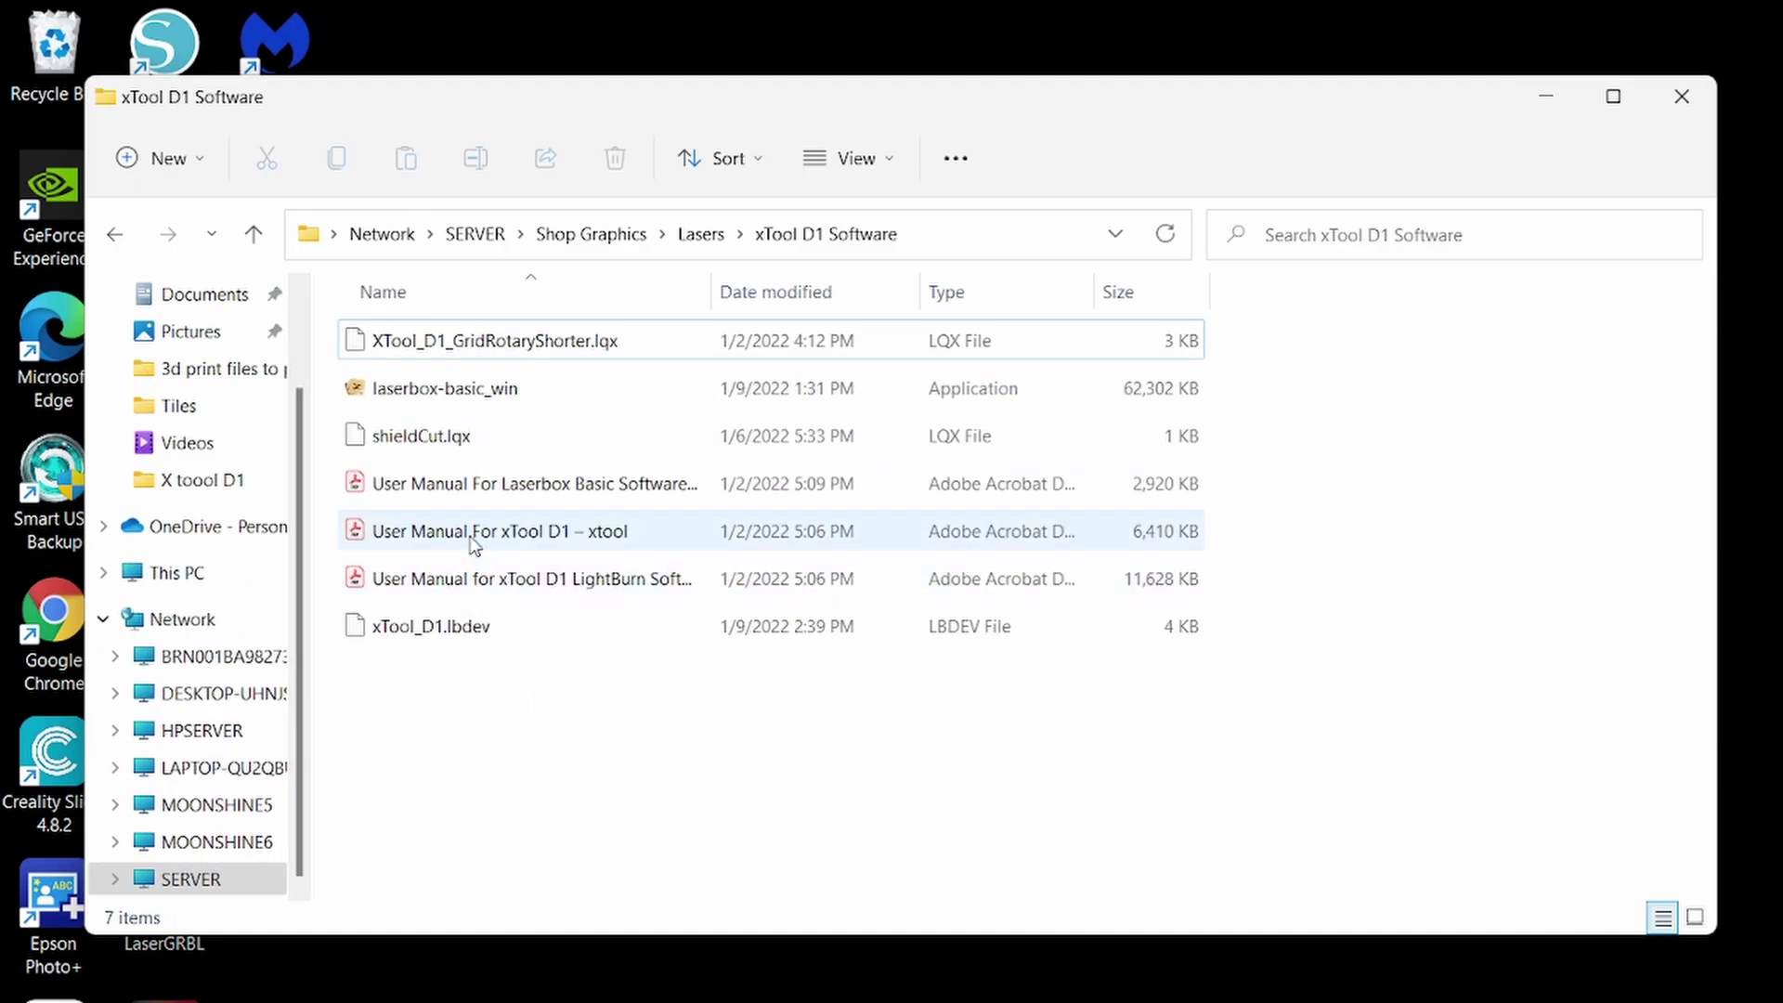
Install laserbox-basic_win with default location, Start Menu folder and desktop shortcut, then finish setup.
click(555, 391)
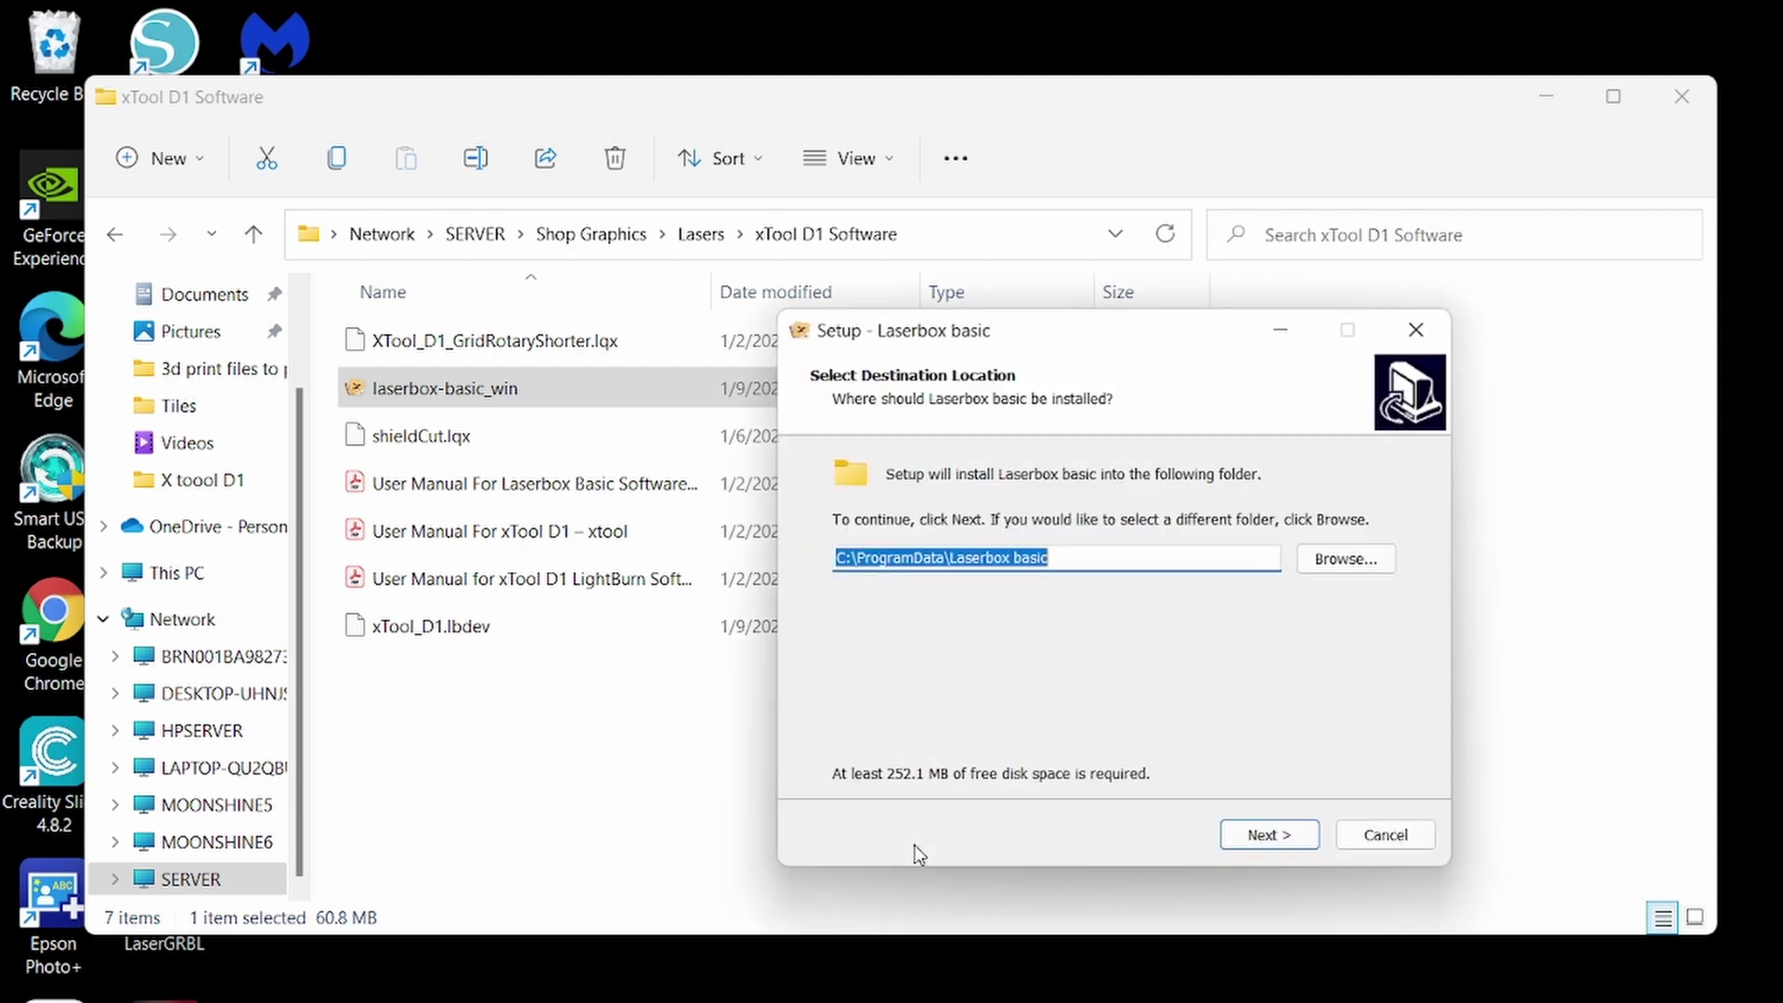
click(1267, 834)
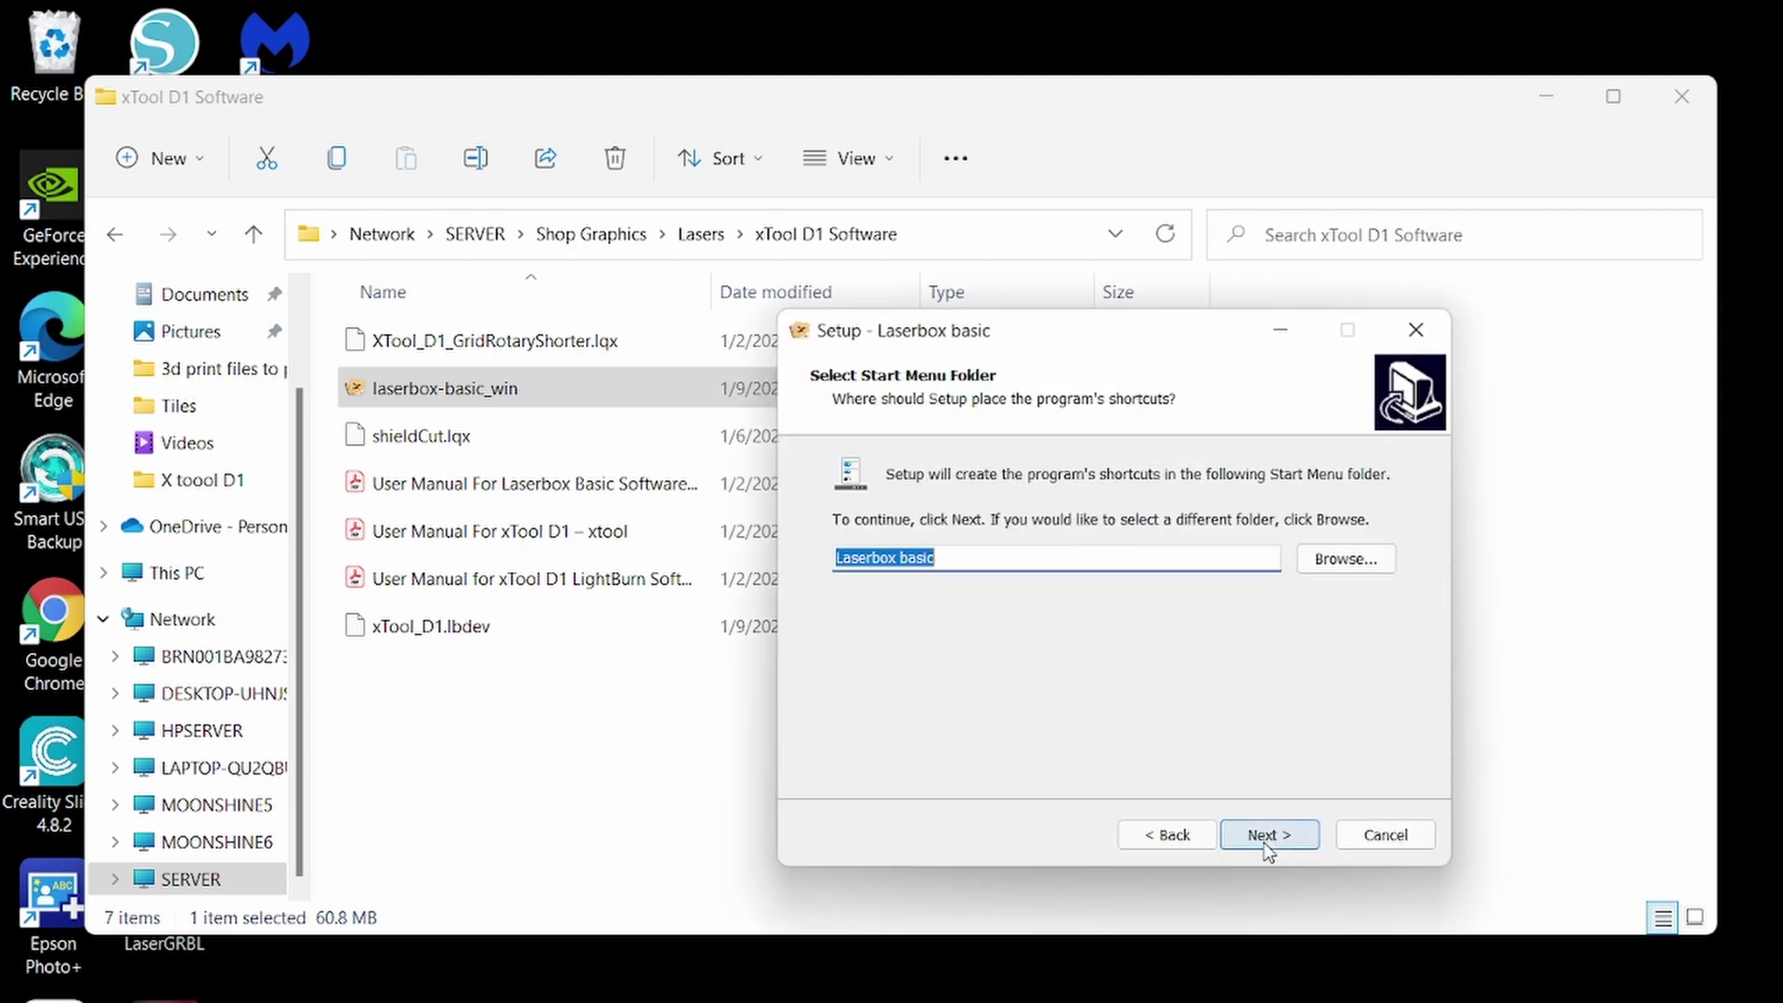
click(1278, 836)
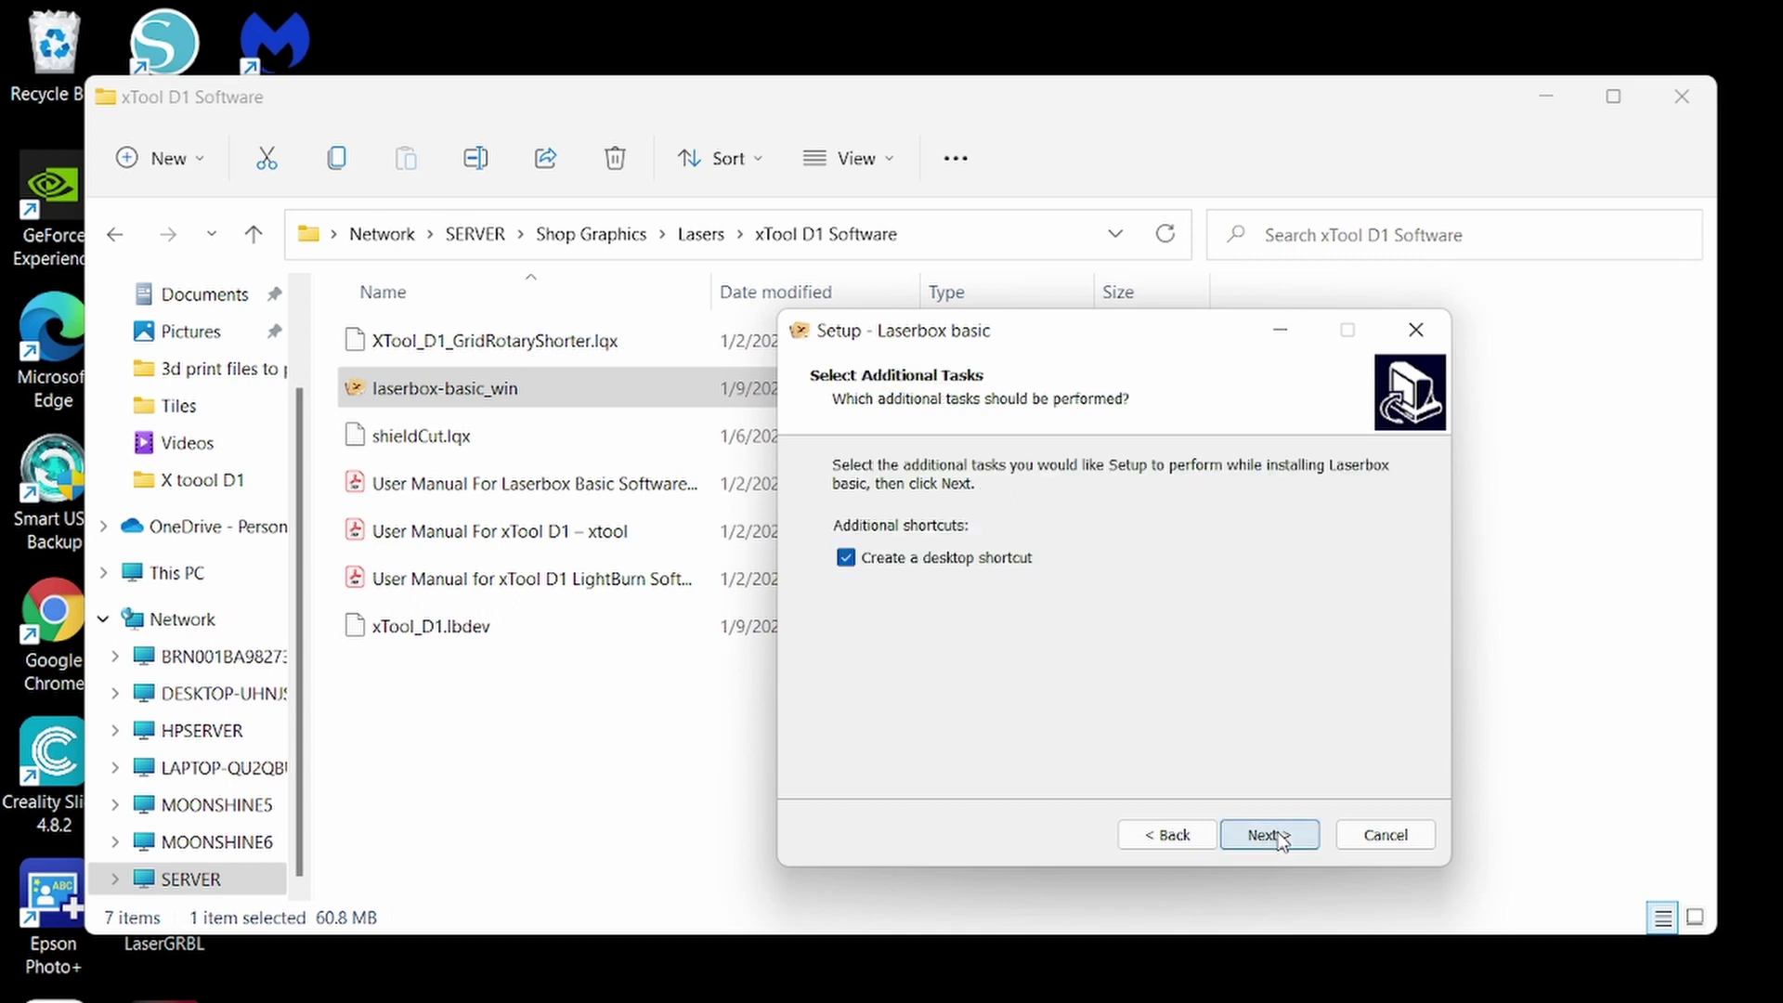
click(1281, 839)
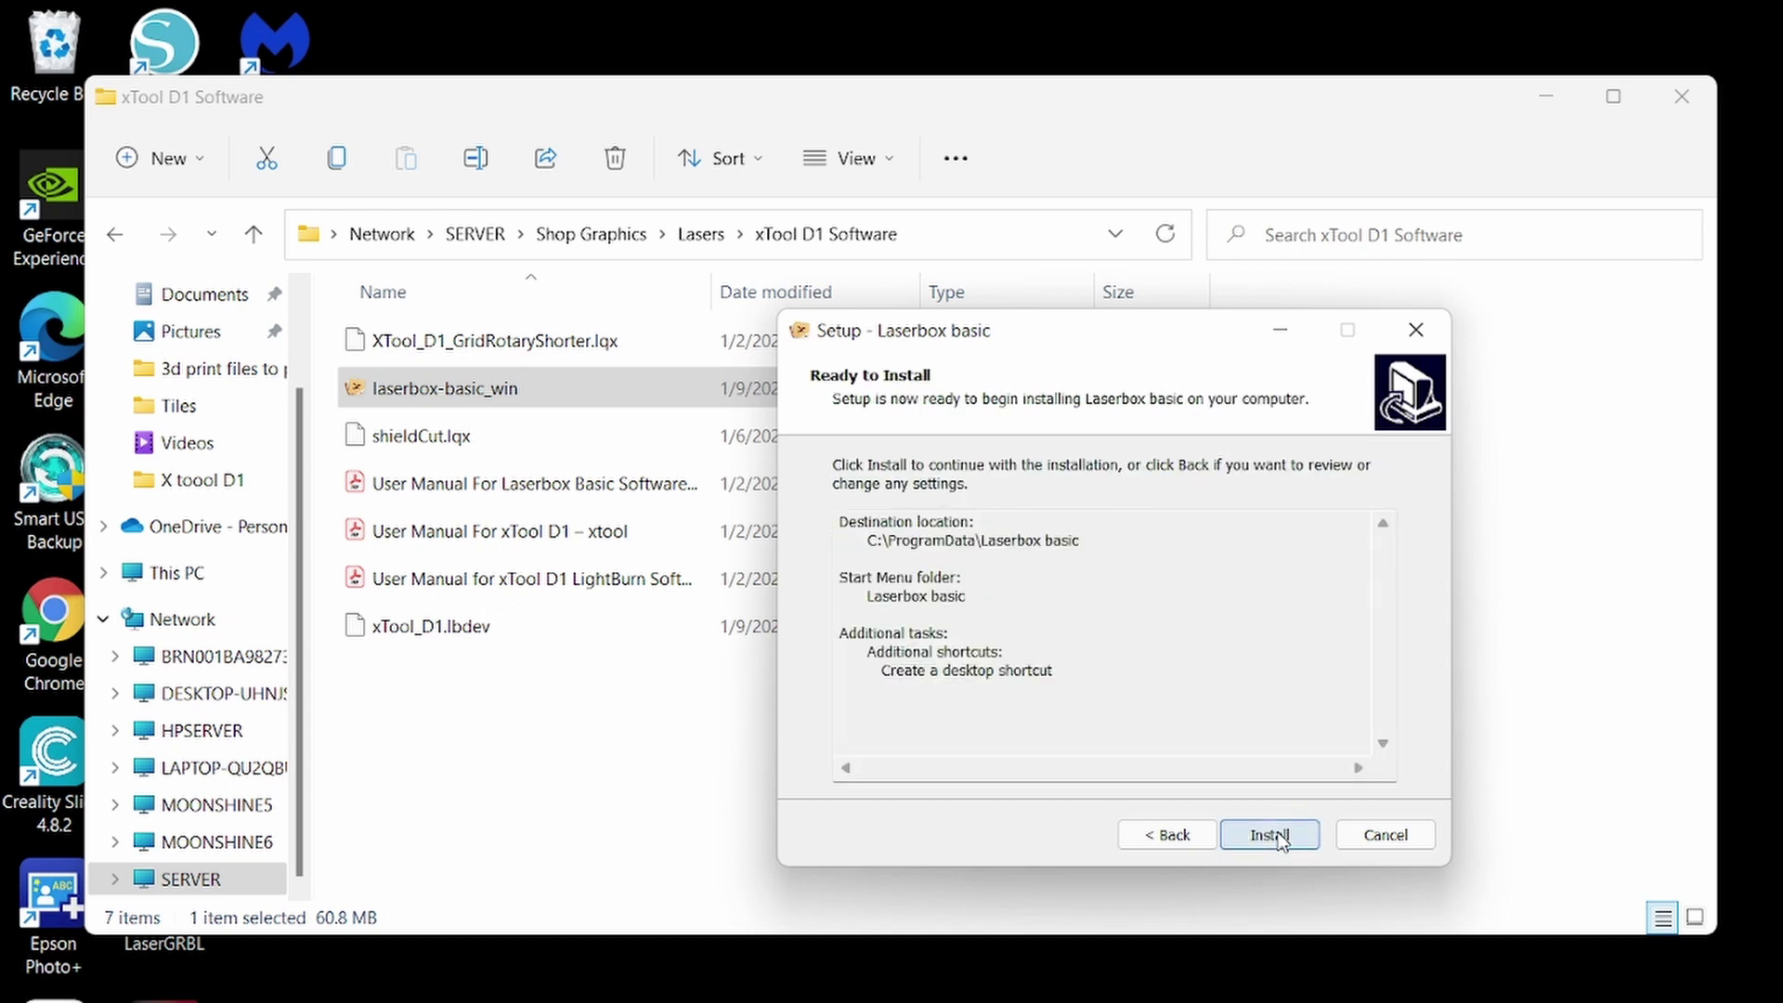
click(1269, 835)
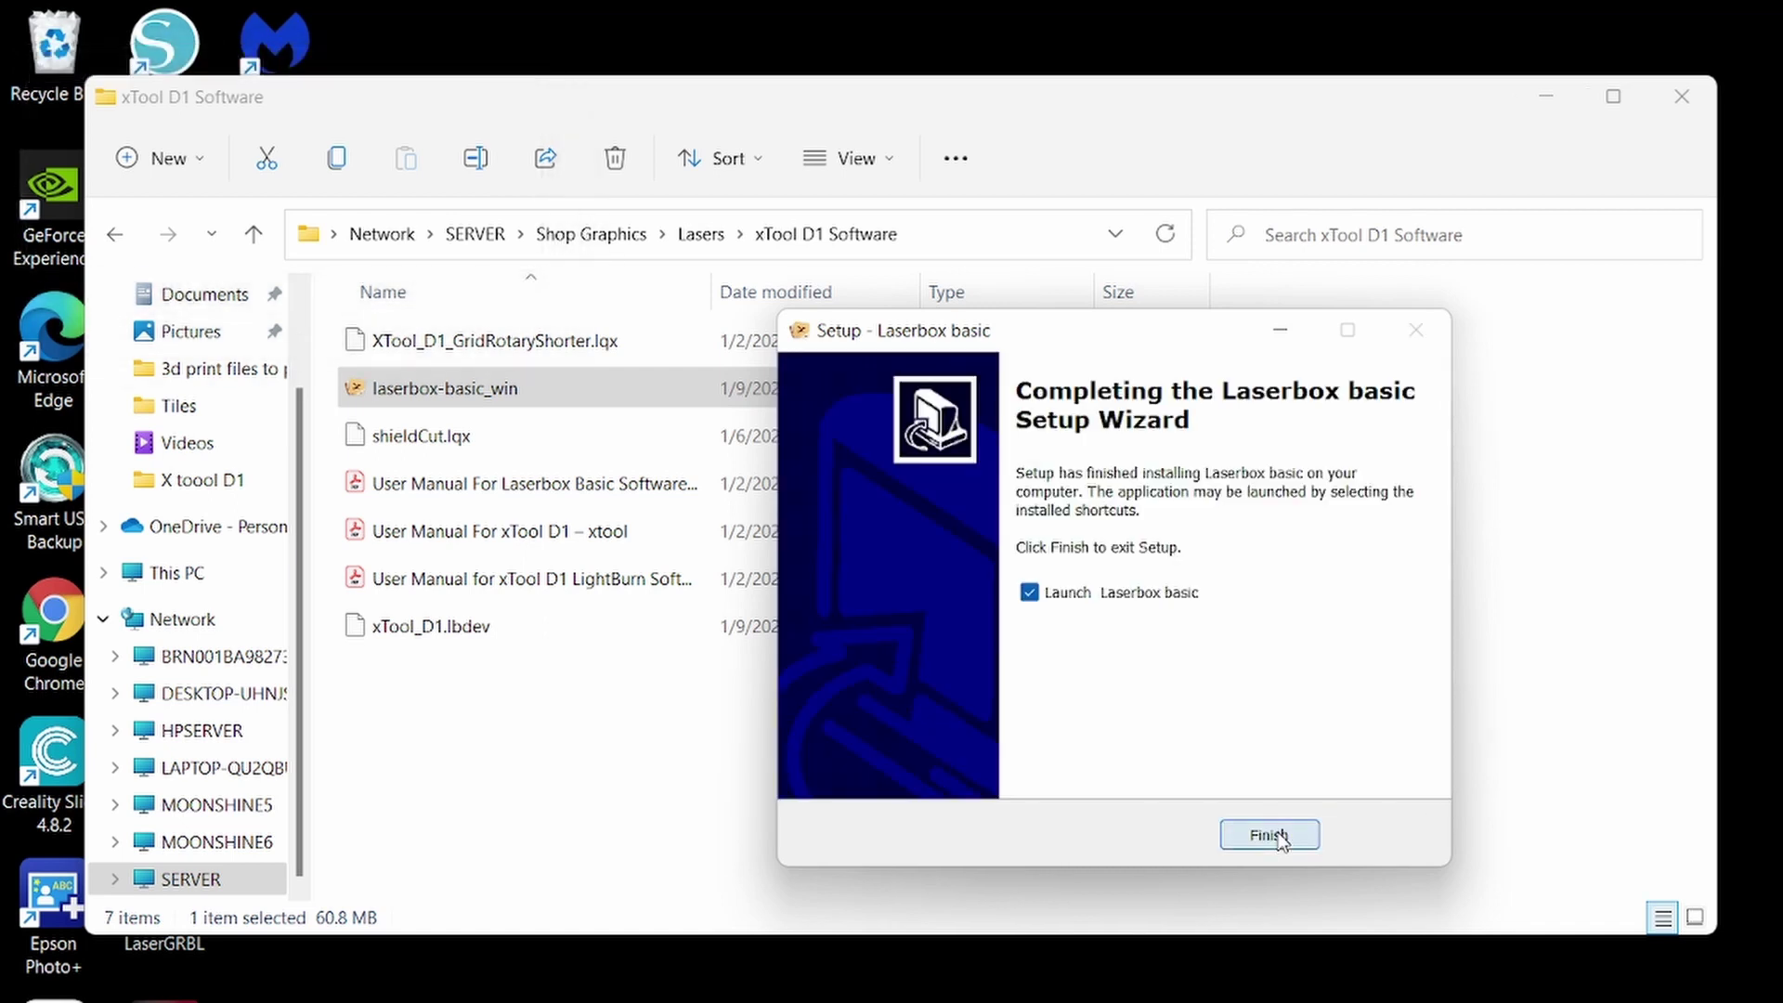
click(1269, 836)
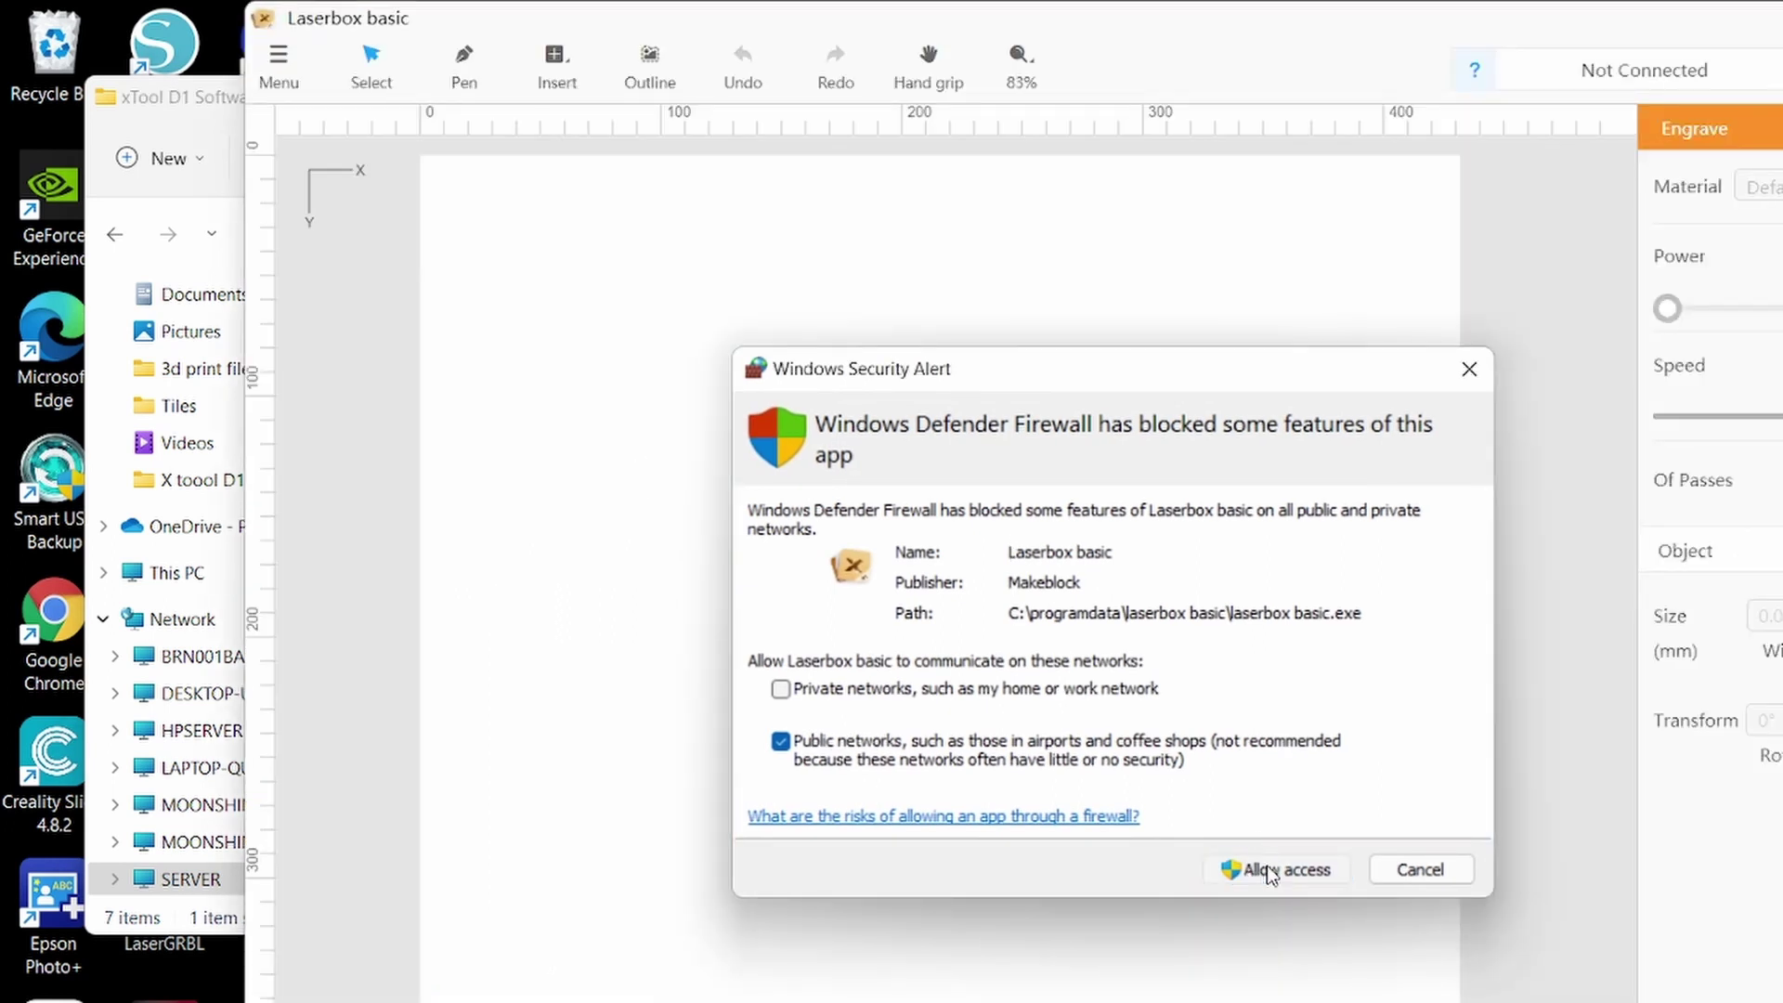
Allow Laserbox basic through the Windows firewall and open its connection dropdown.
click(1268, 873)
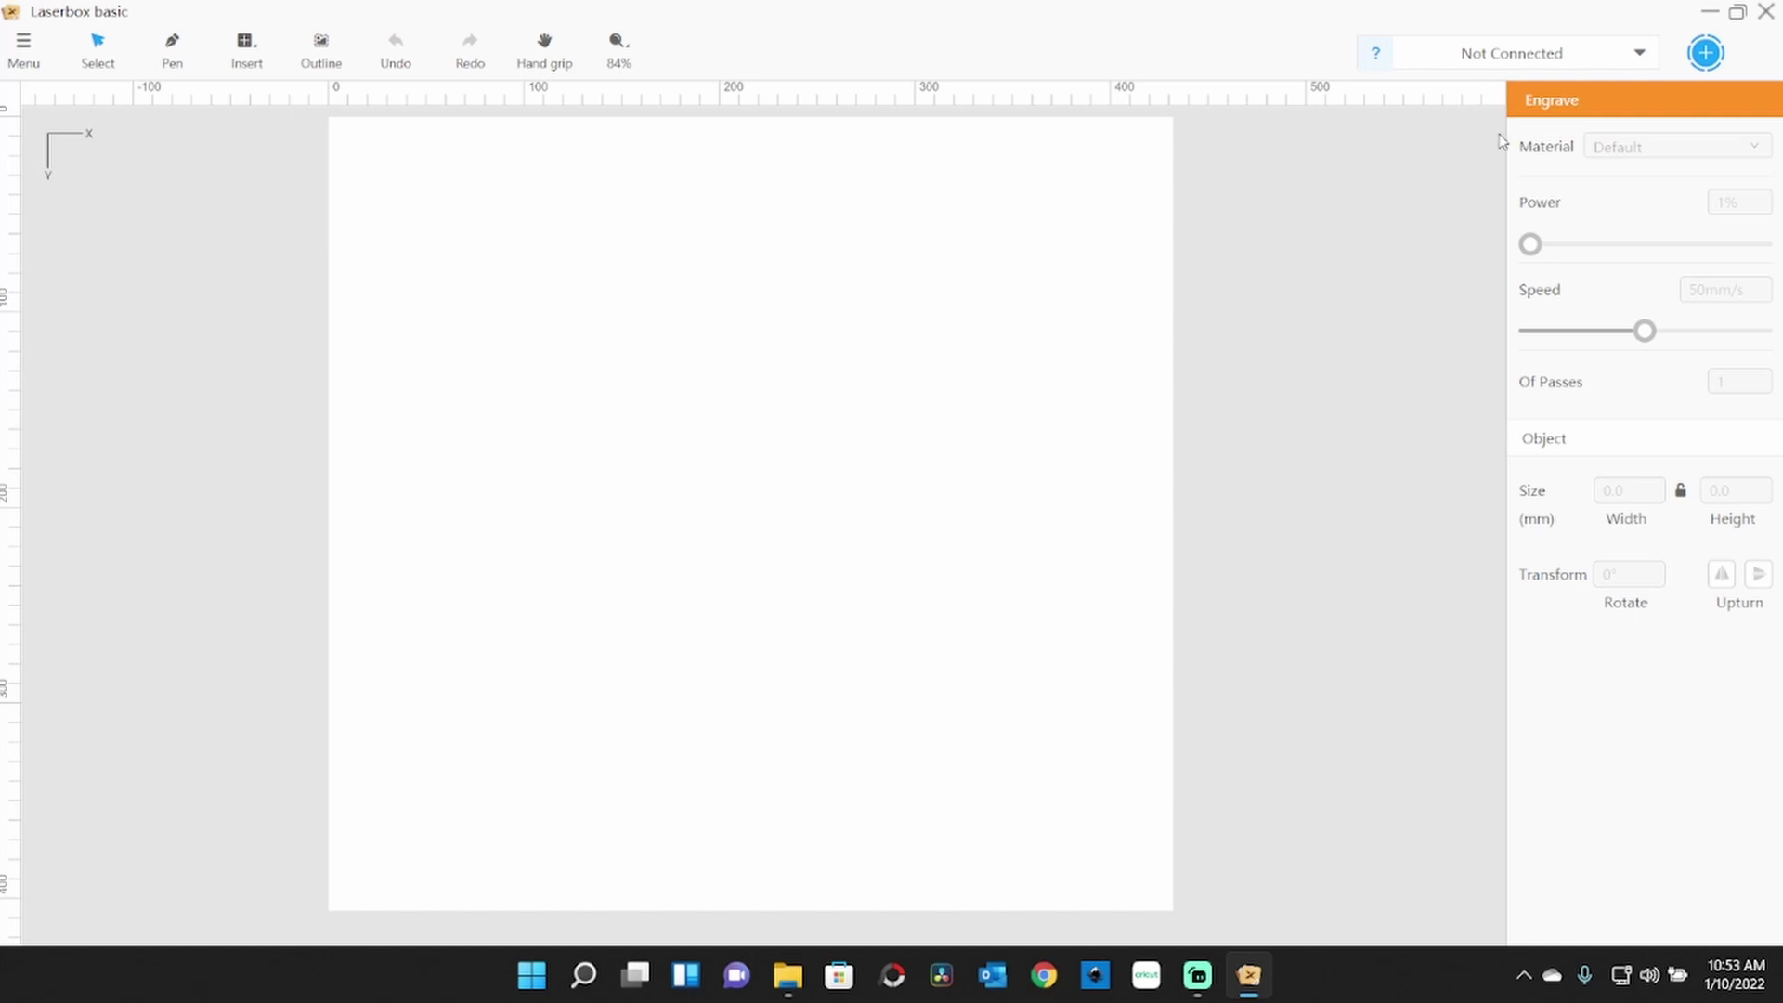
click(1642, 55)
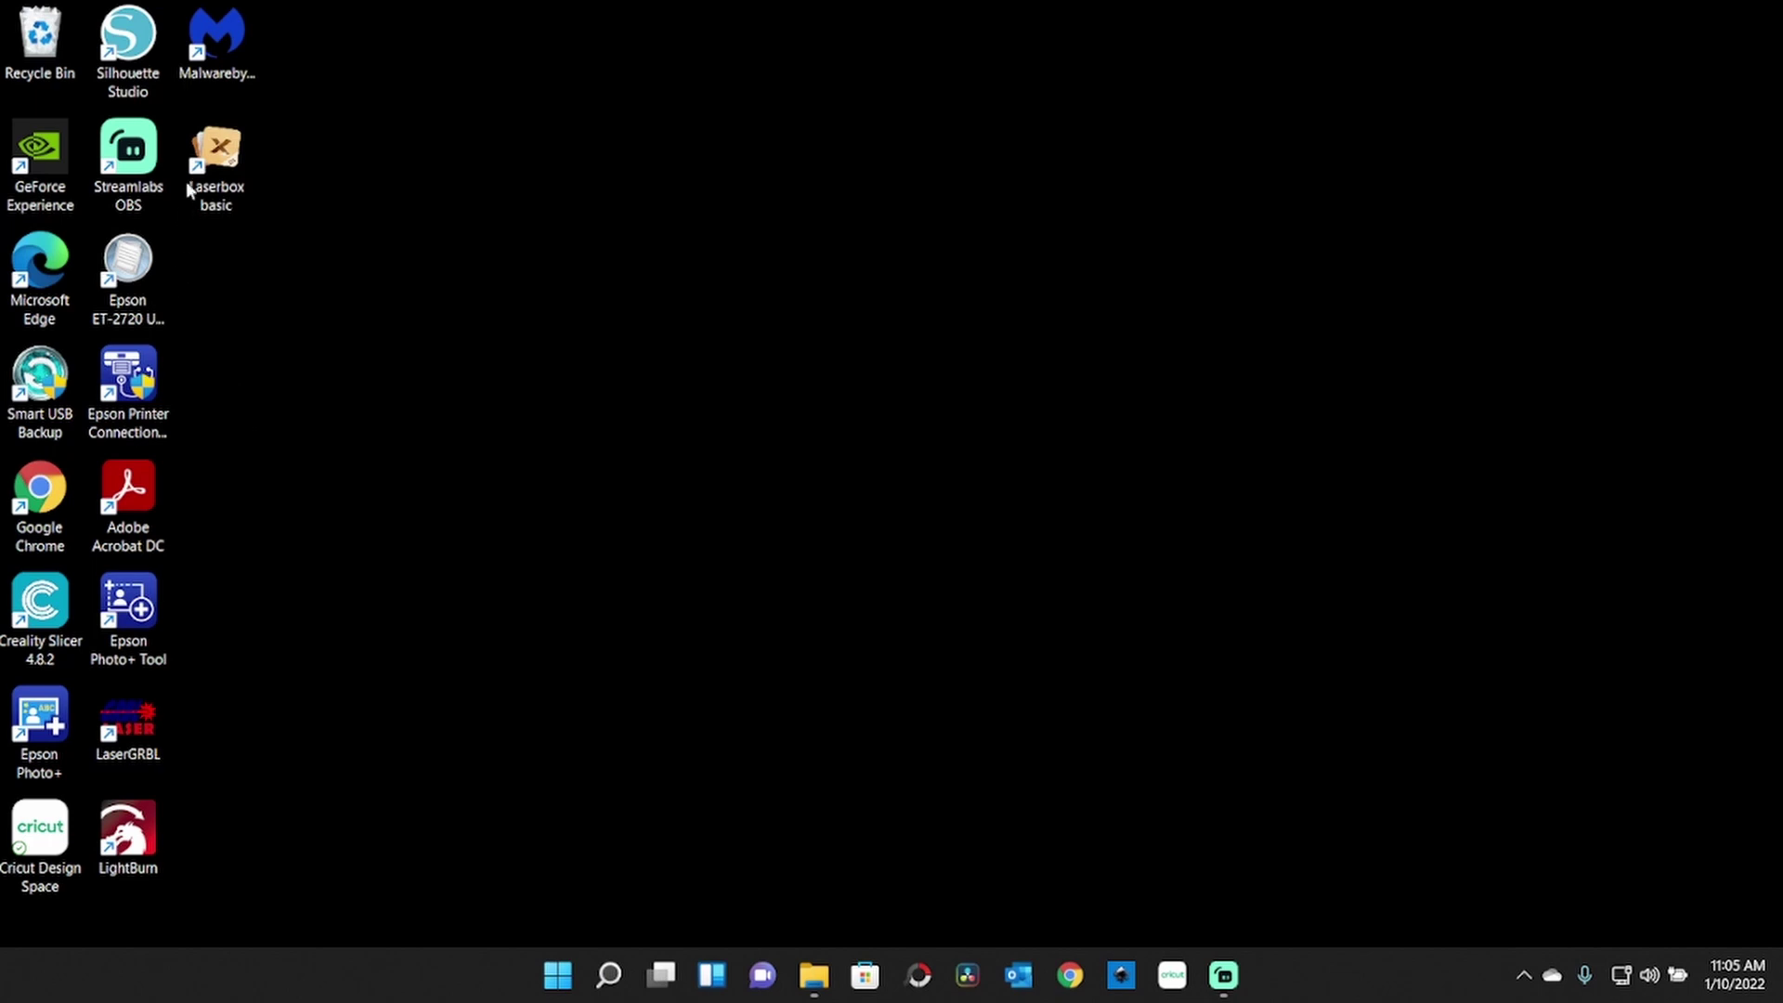
Launch Laserbox basic maximized and connect to the LaserBox on COM6.
double_click(217, 168)
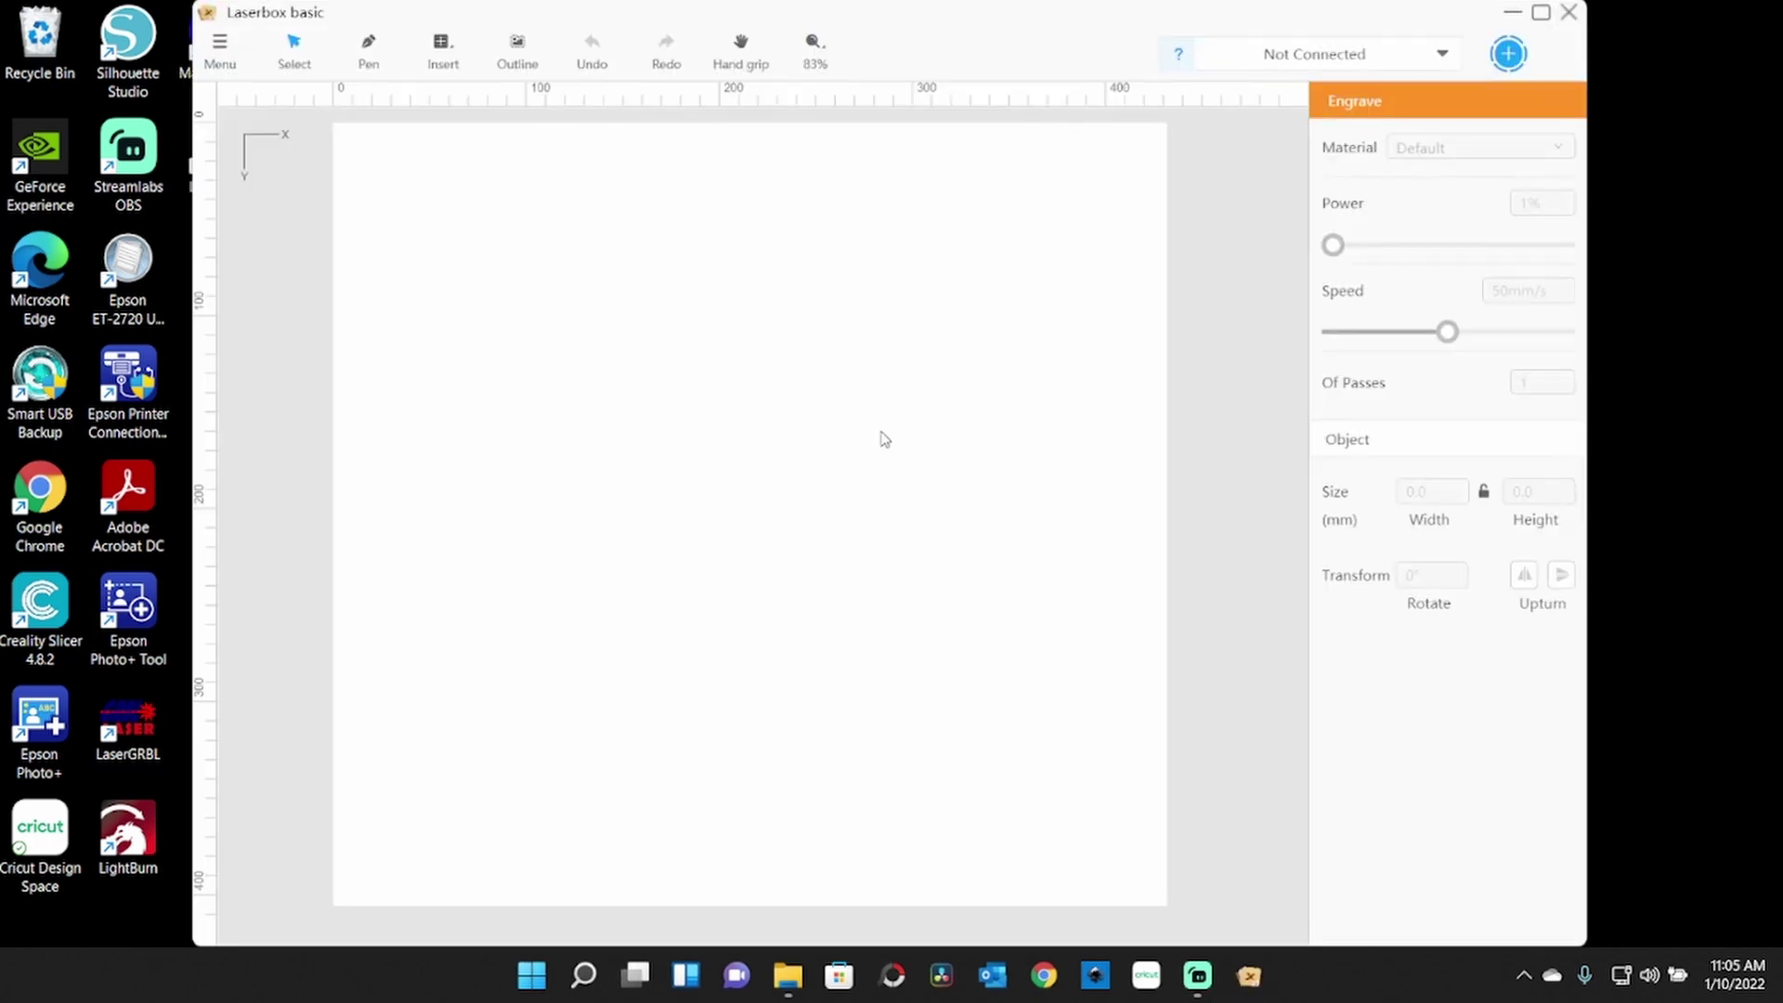
click(1541, 12)
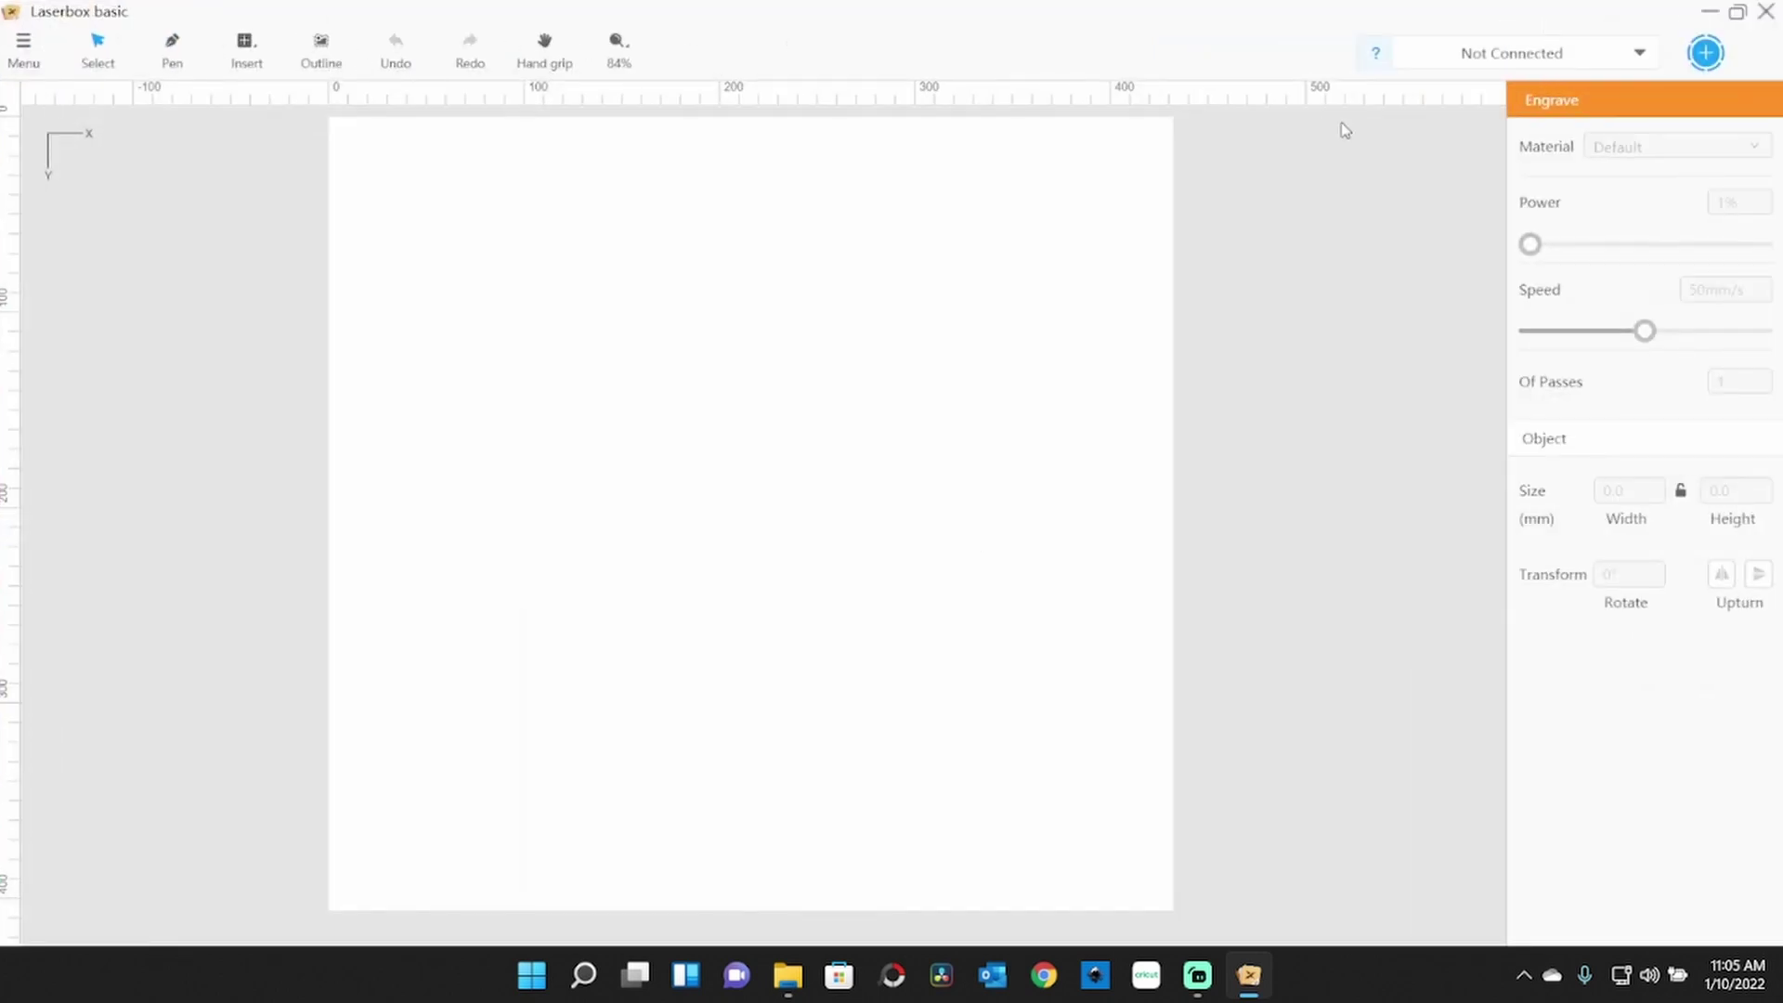
click(1641, 58)
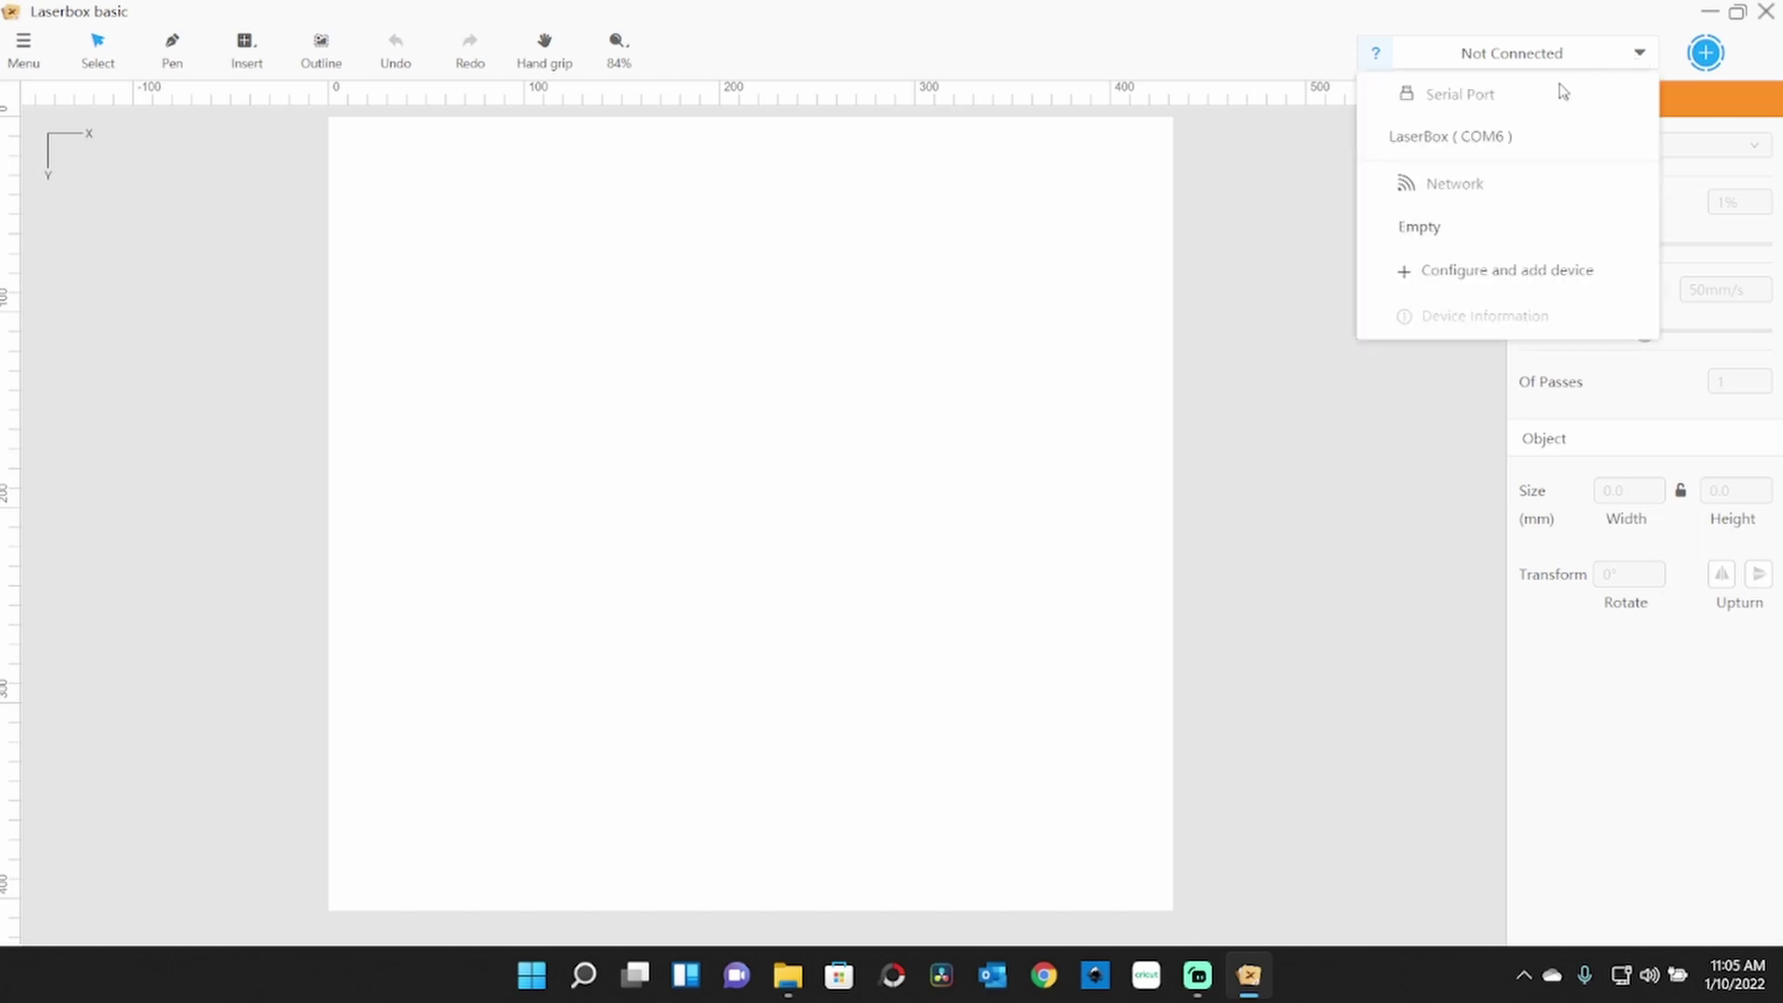
click(1439, 141)
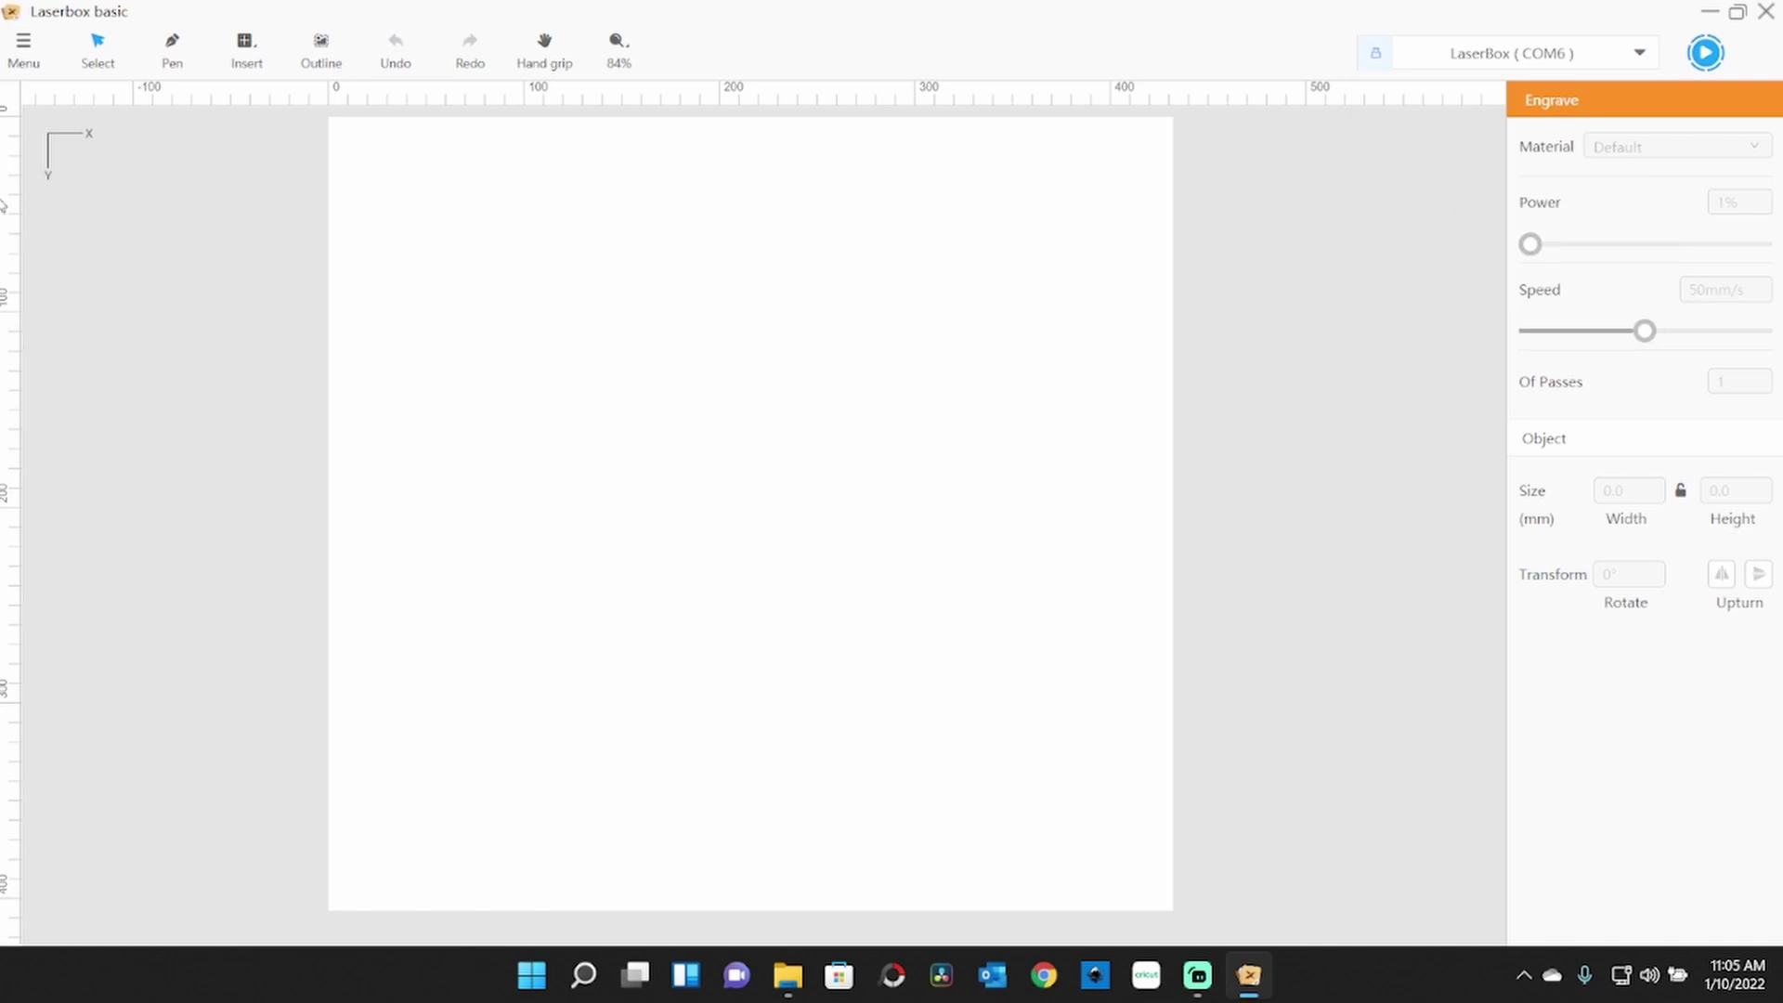
Check for software updates and firmware, confirm V1.1.0 B3 is latest, and close Laserbox basic.
click(21, 46)
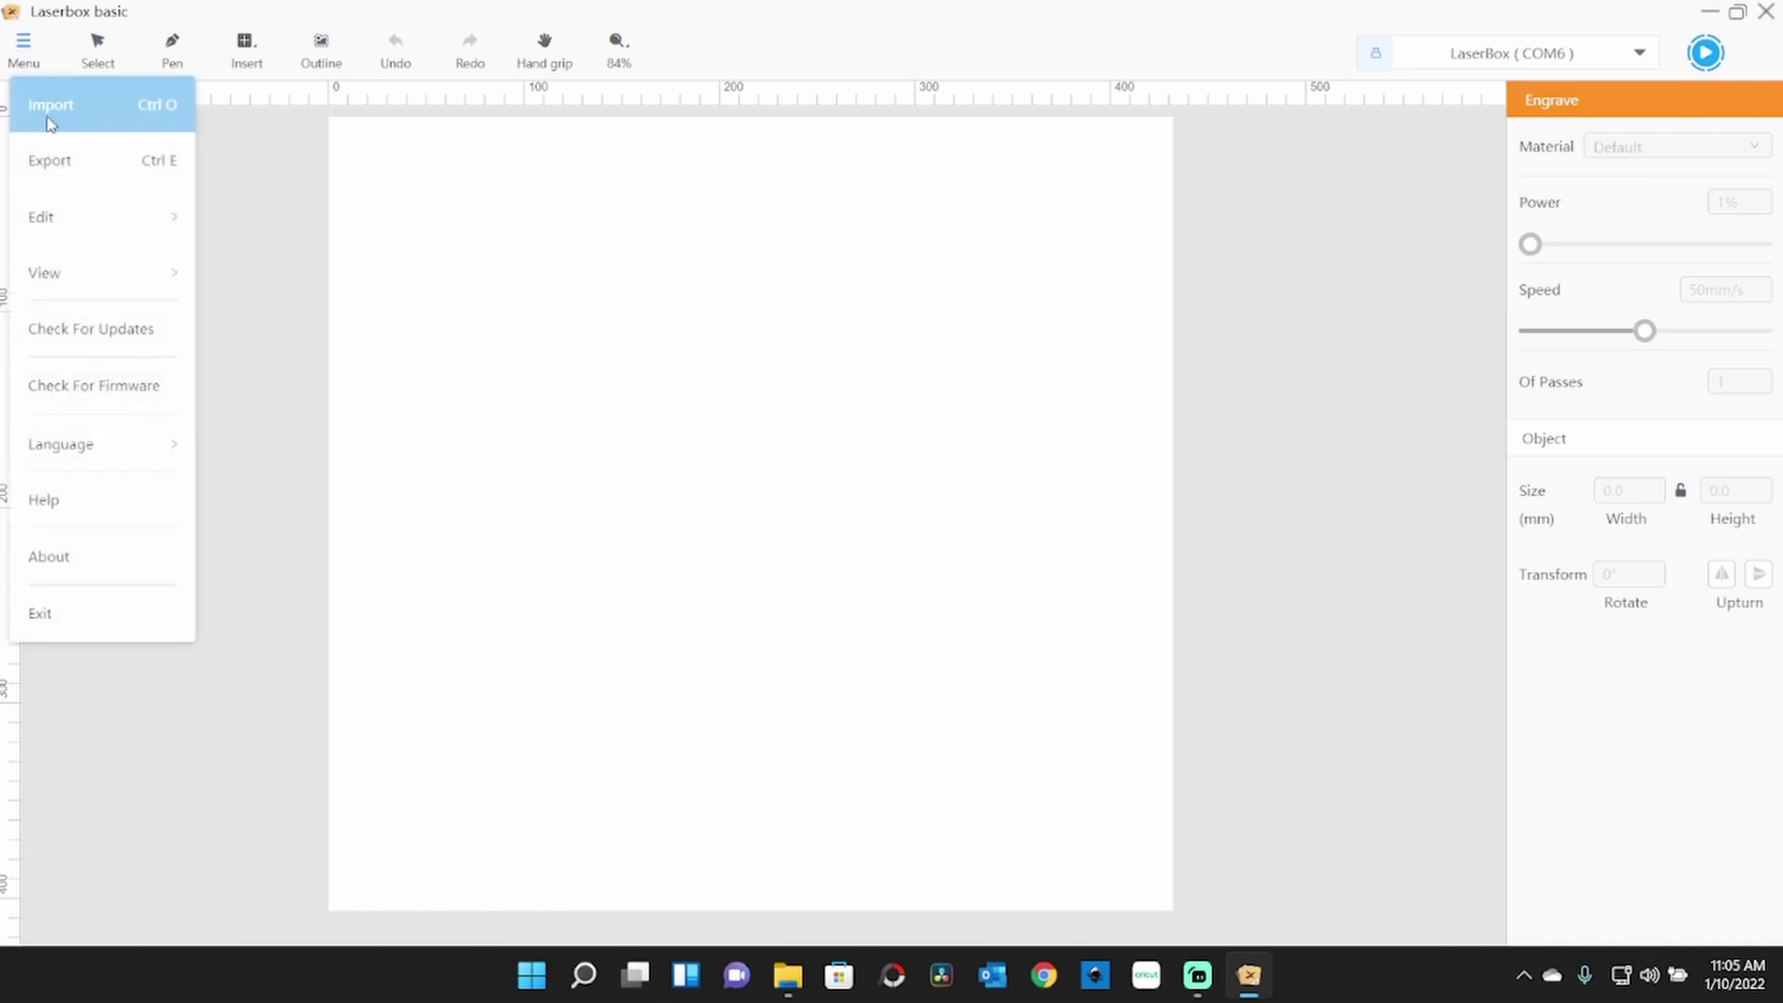
click(96, 331)
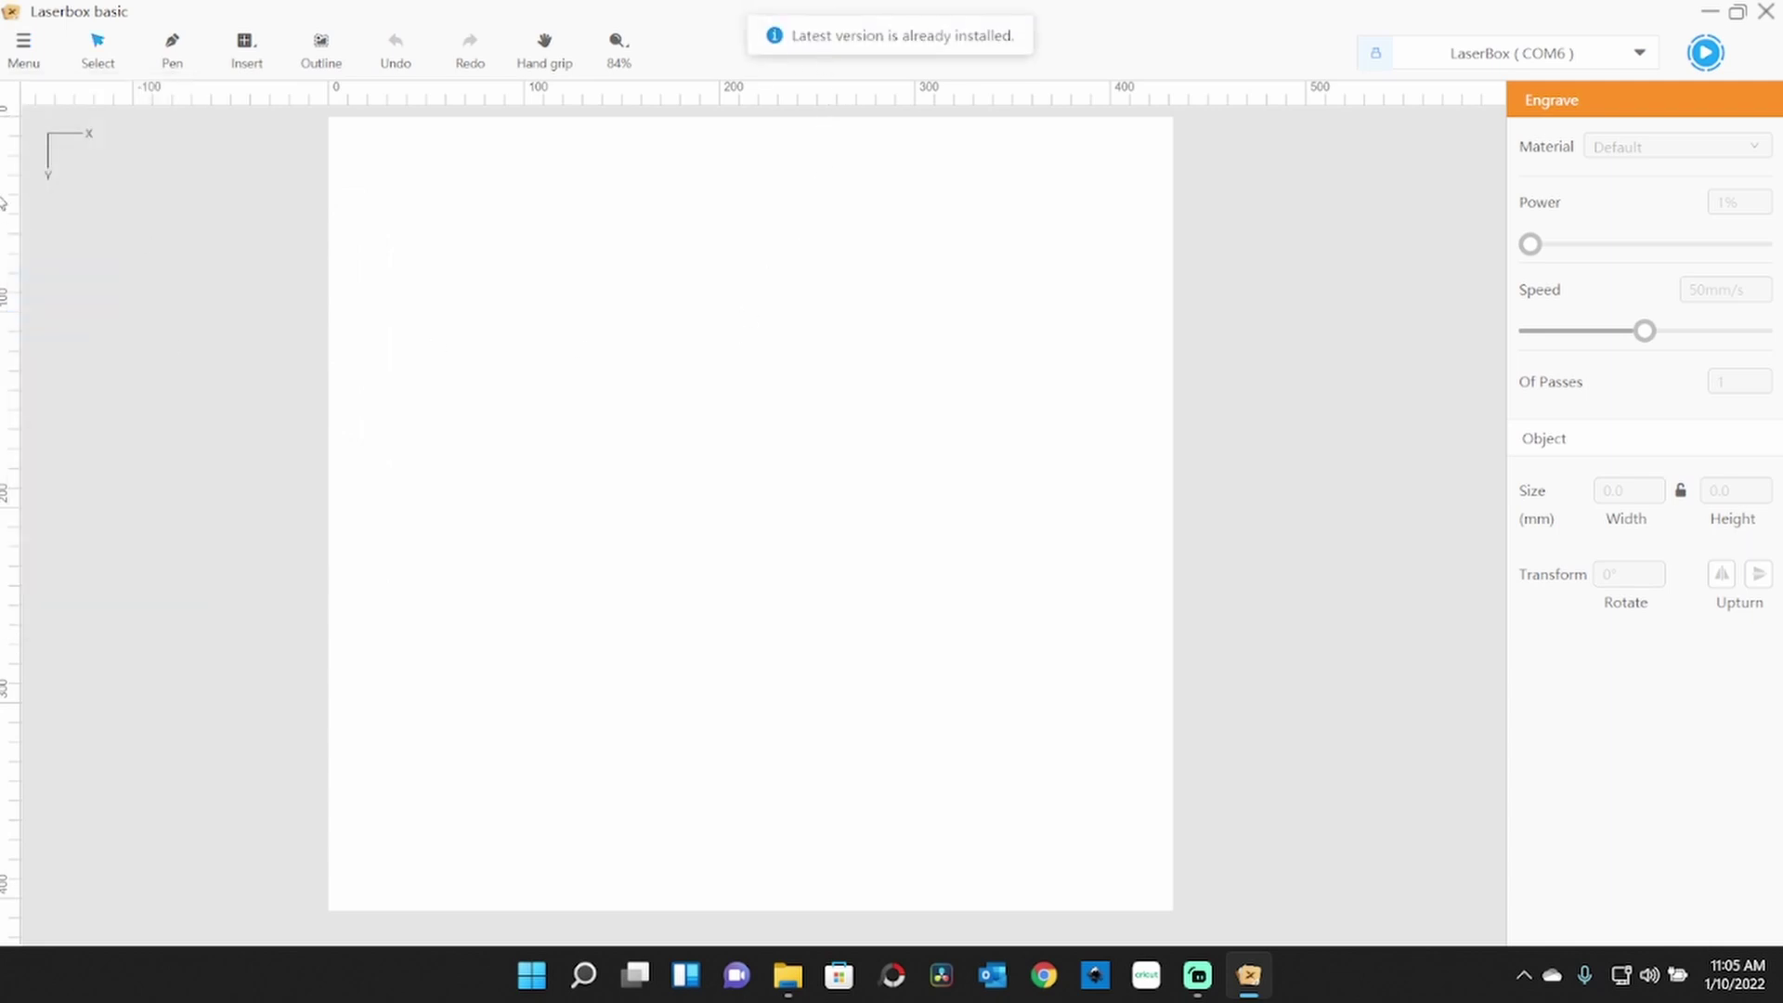
click(24, 61)
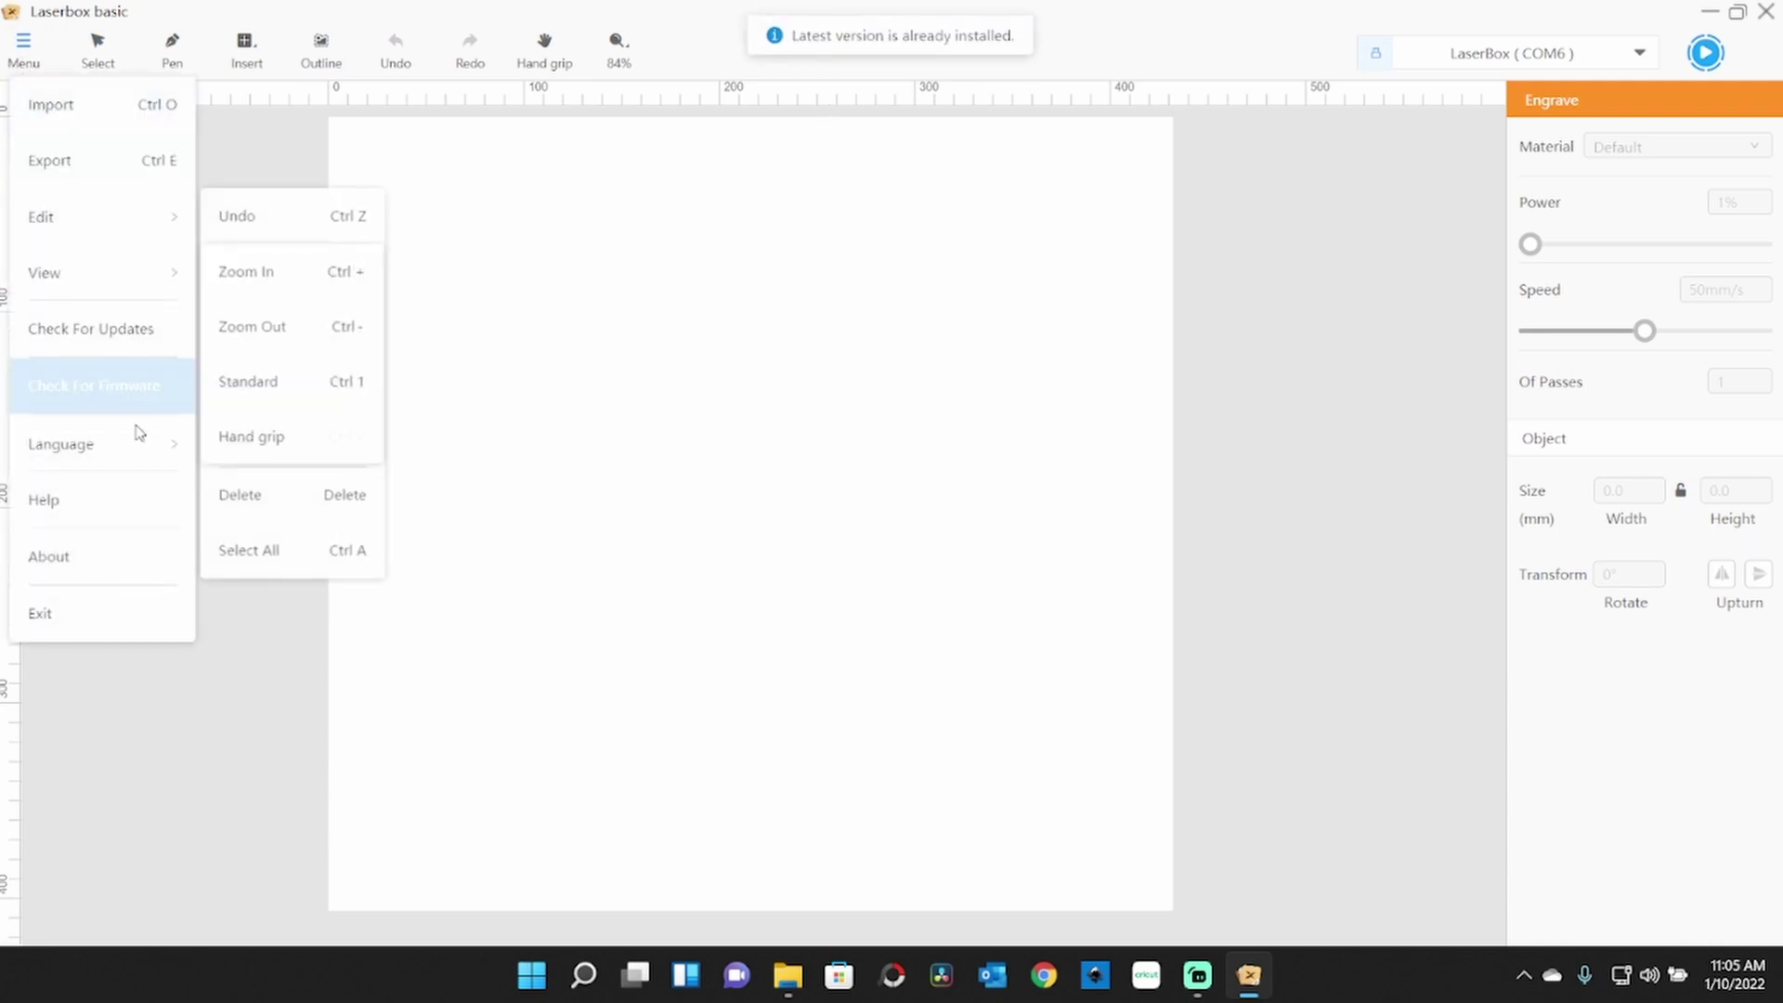
click(119, 385)
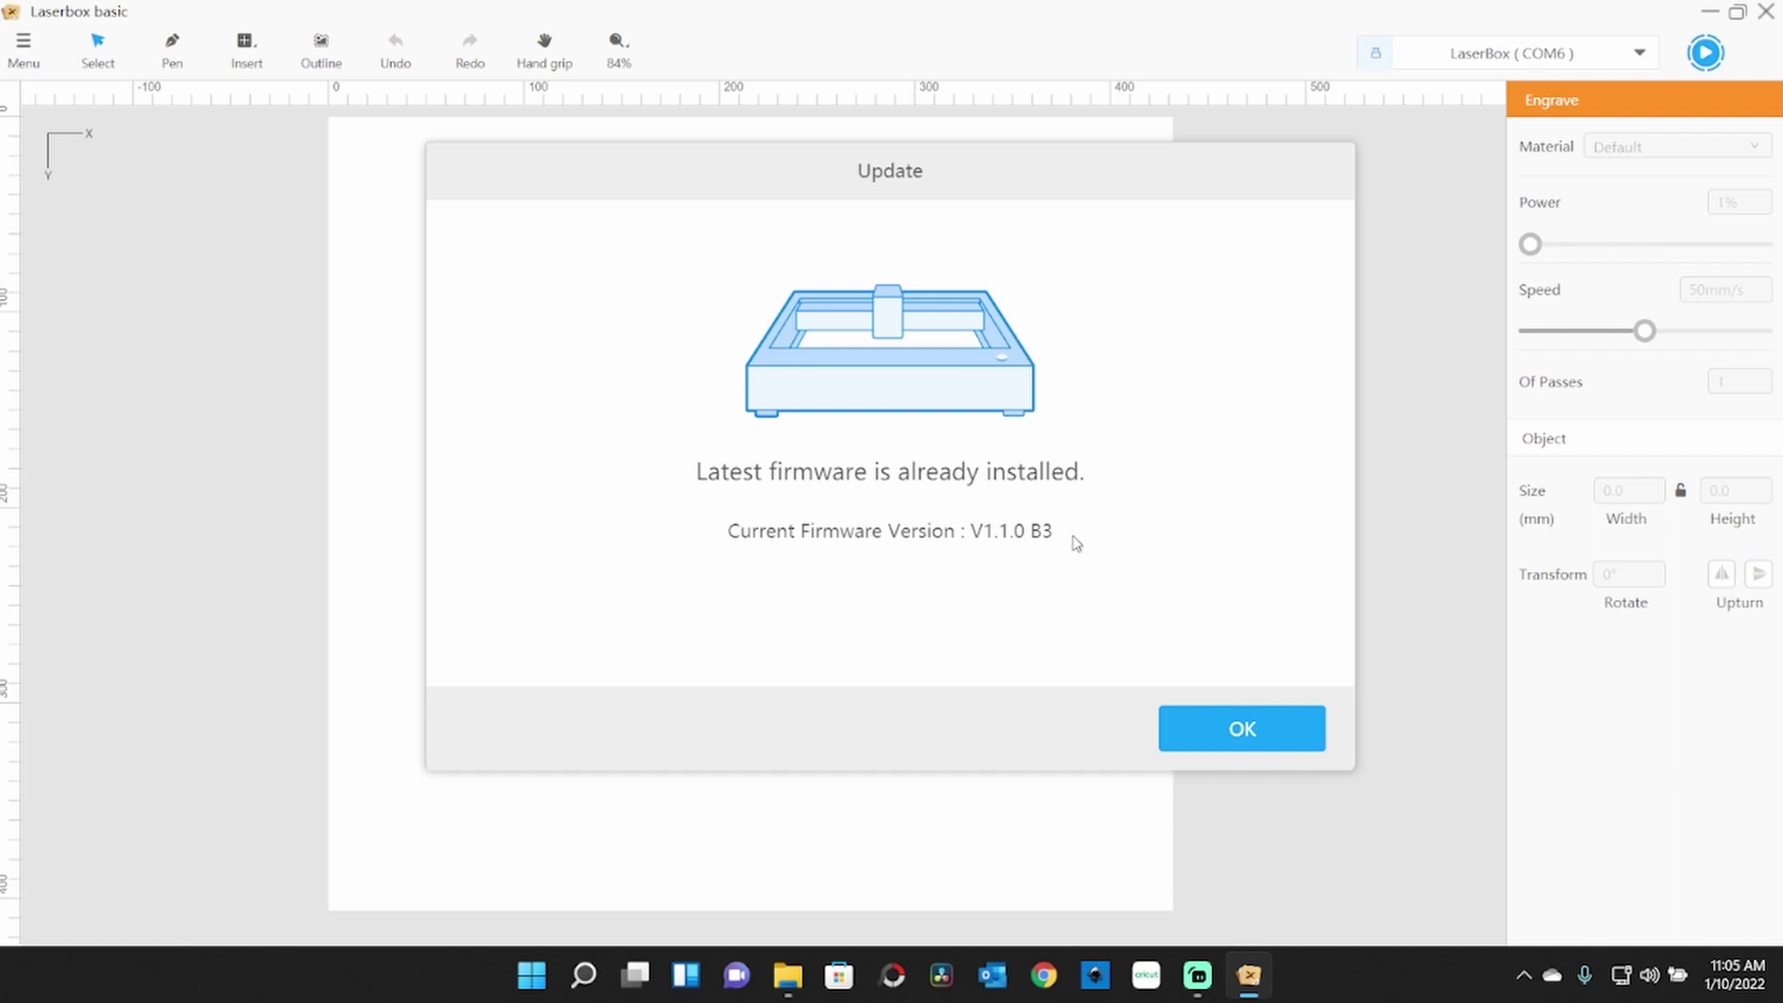
click(1242, 730)
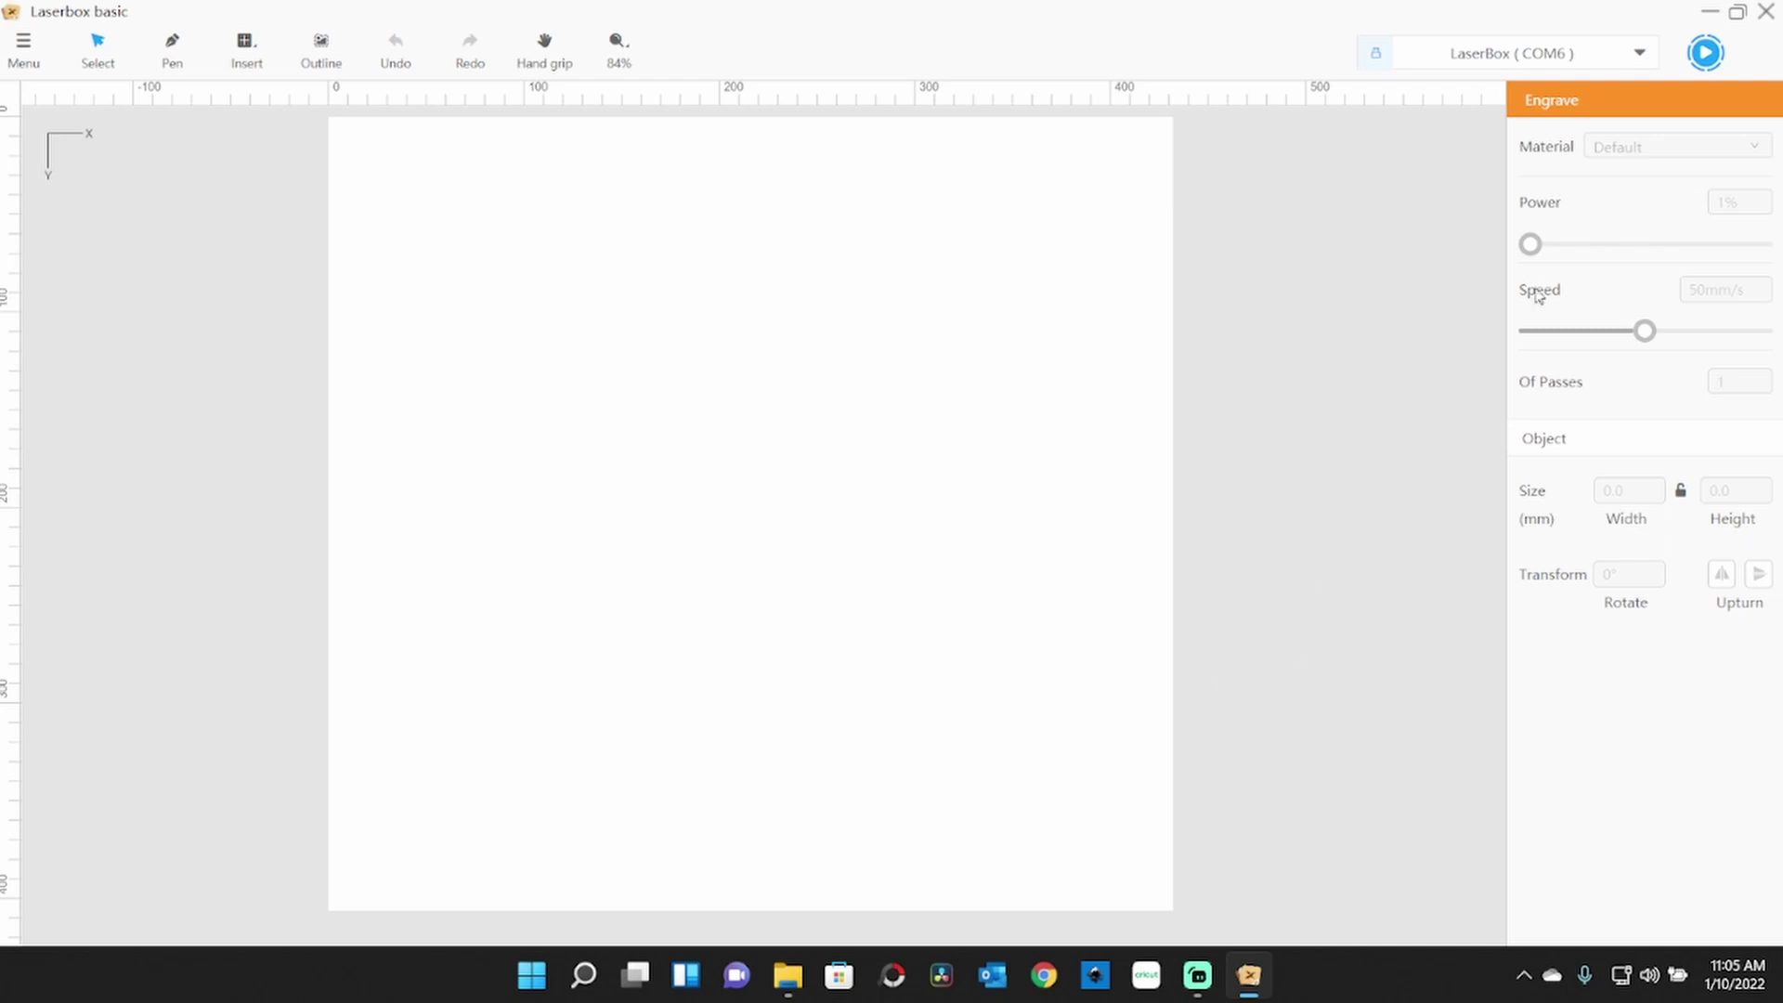
click(1765, 12)
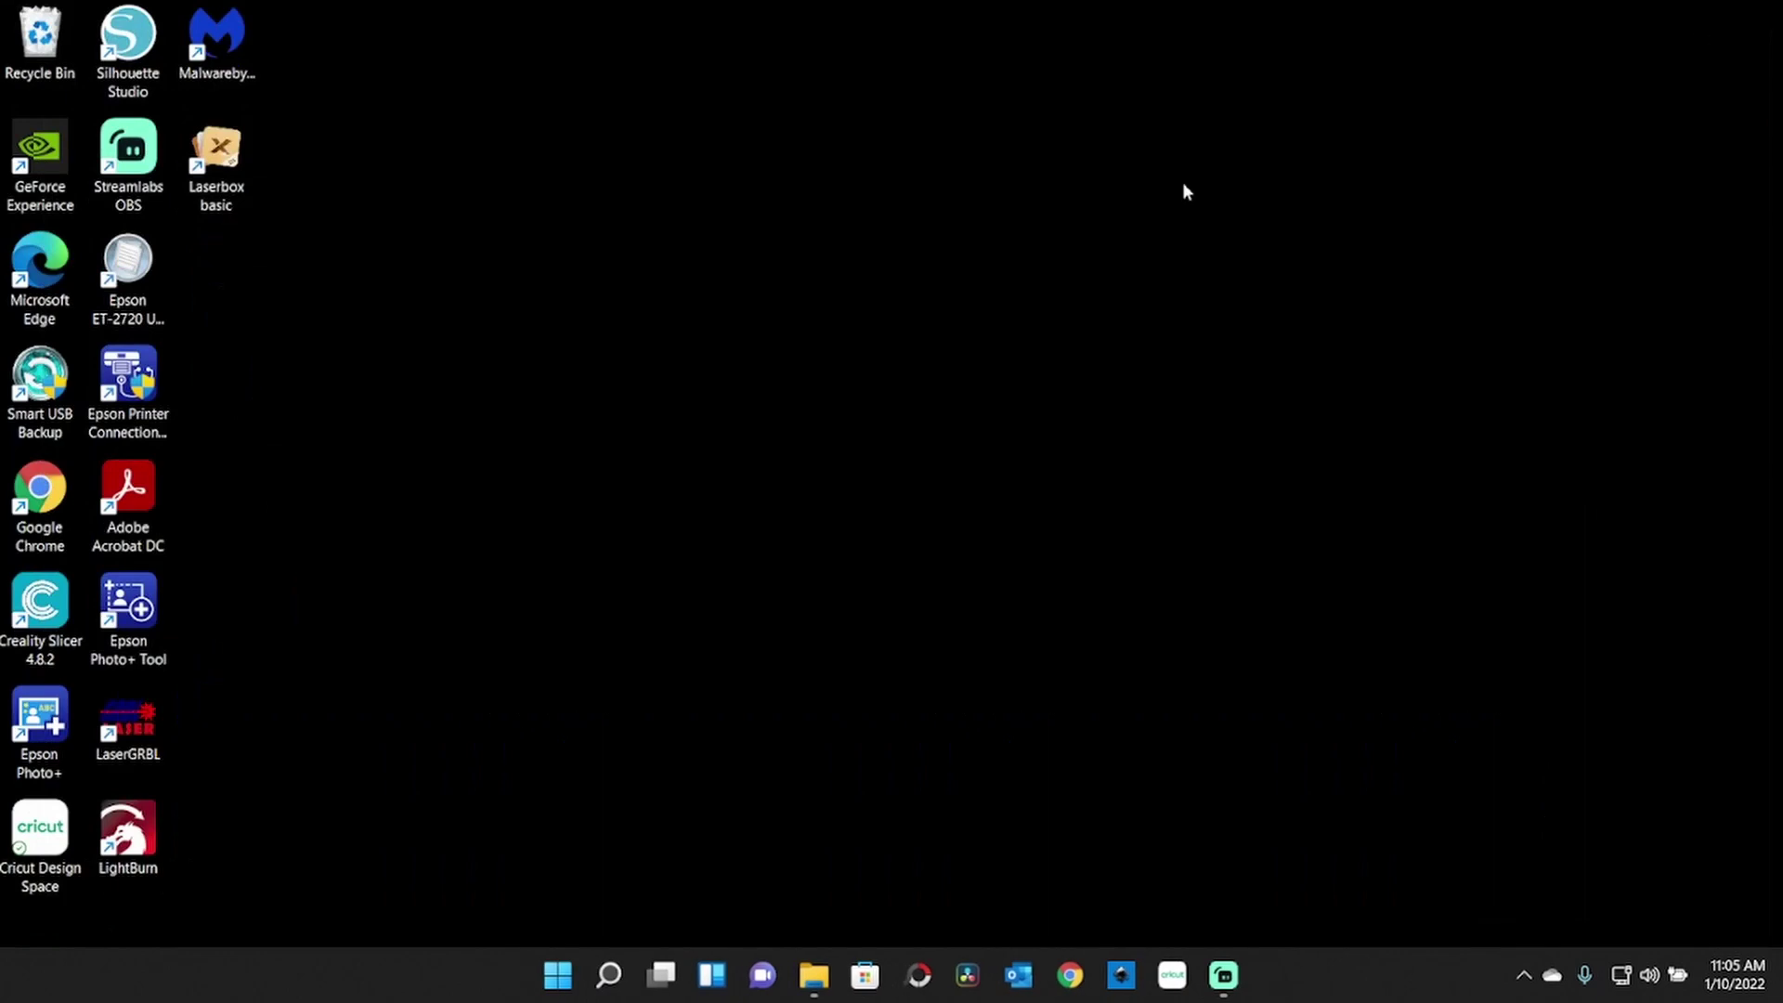
Relaunch LightBurn and choose xTool D1 as the active laser device.
double_click(146, 839)
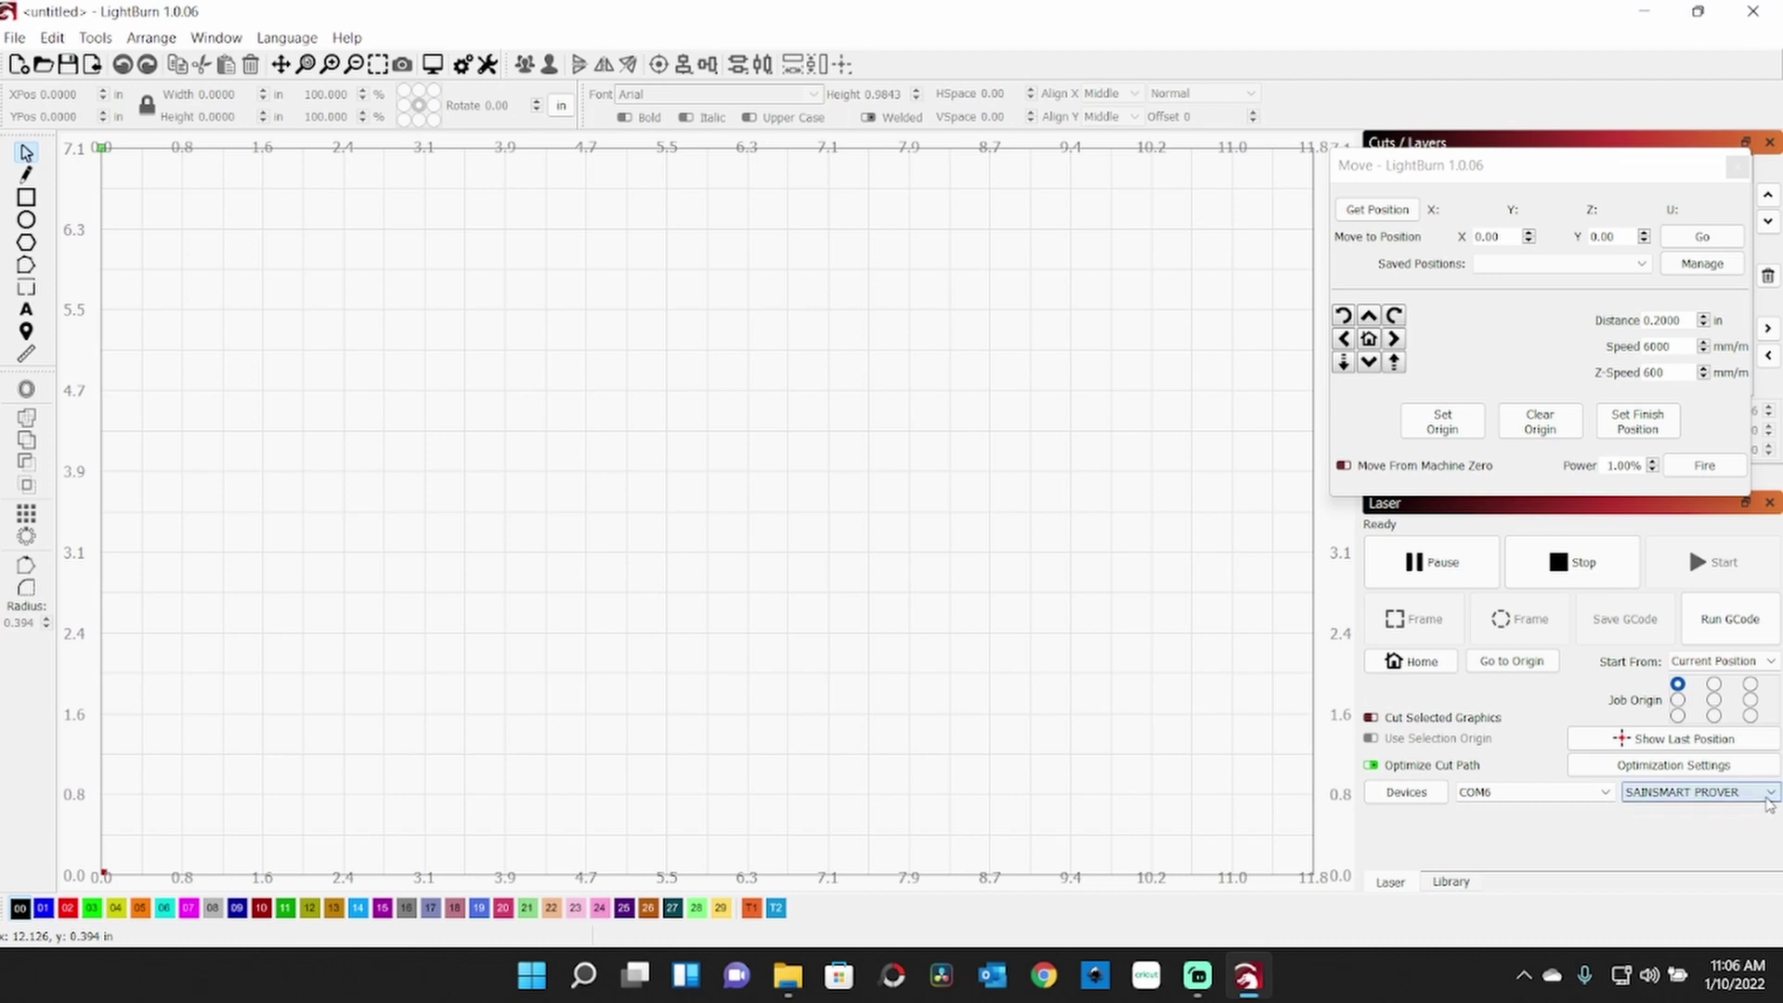
click(1767, 804)
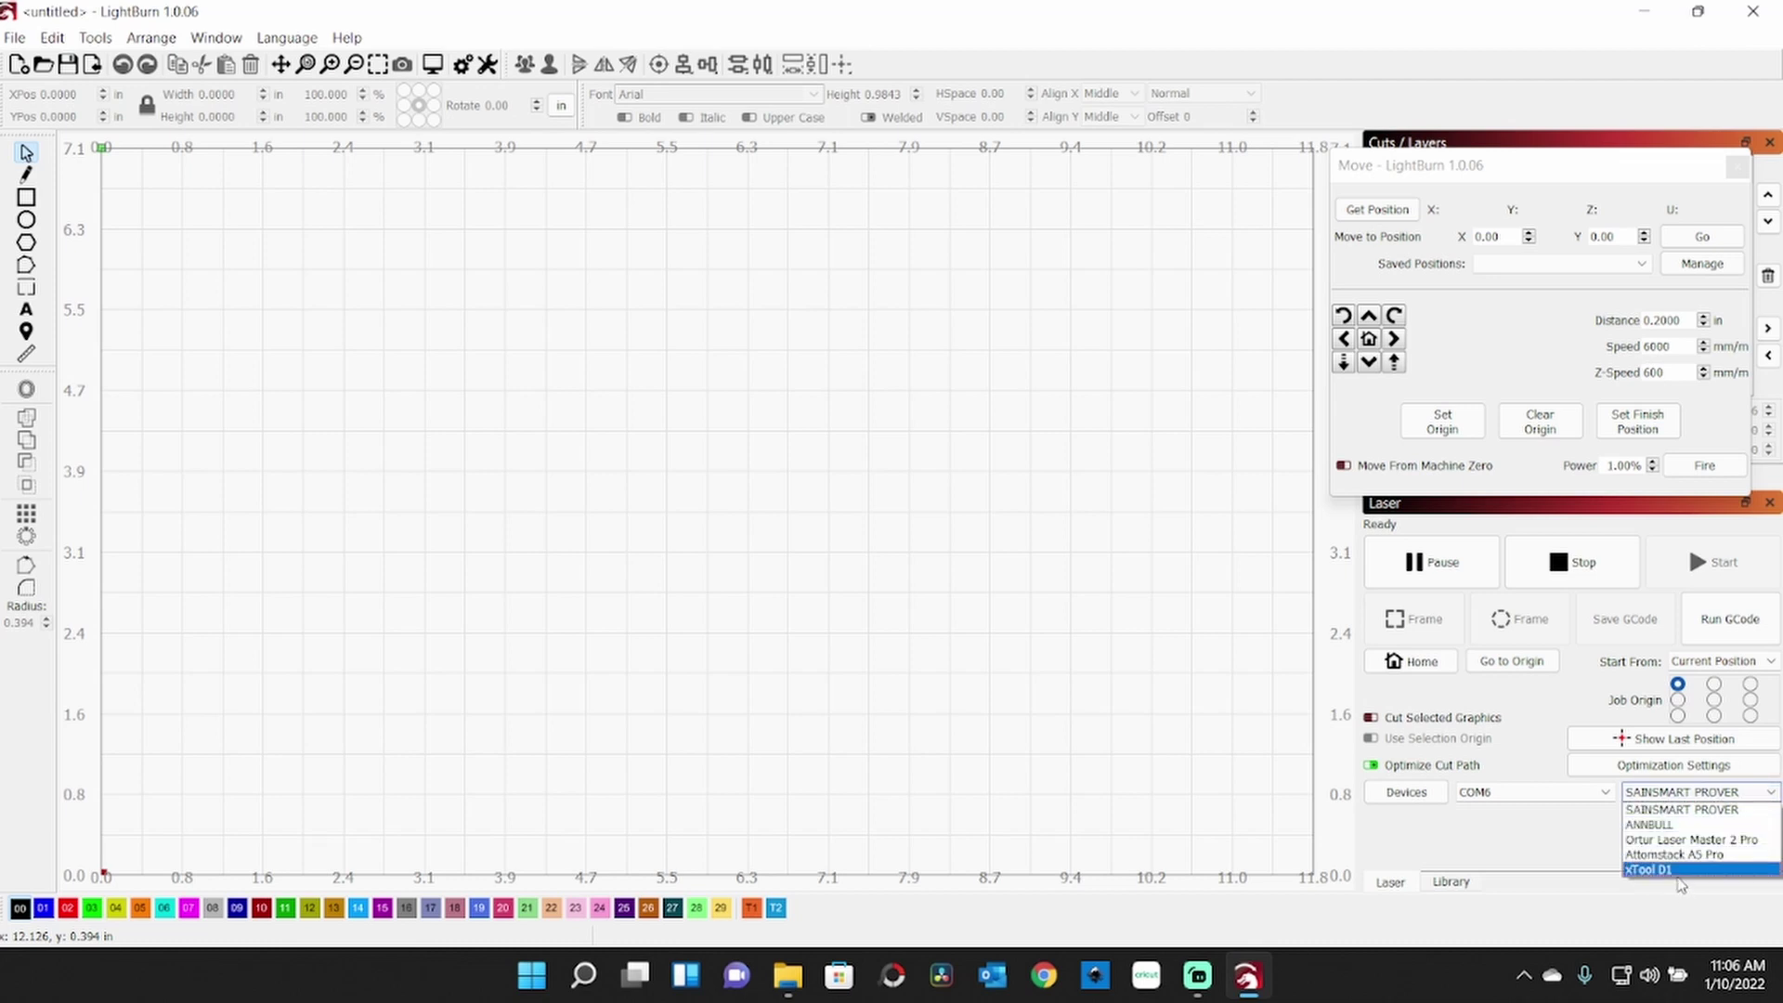
click(1658, 870)
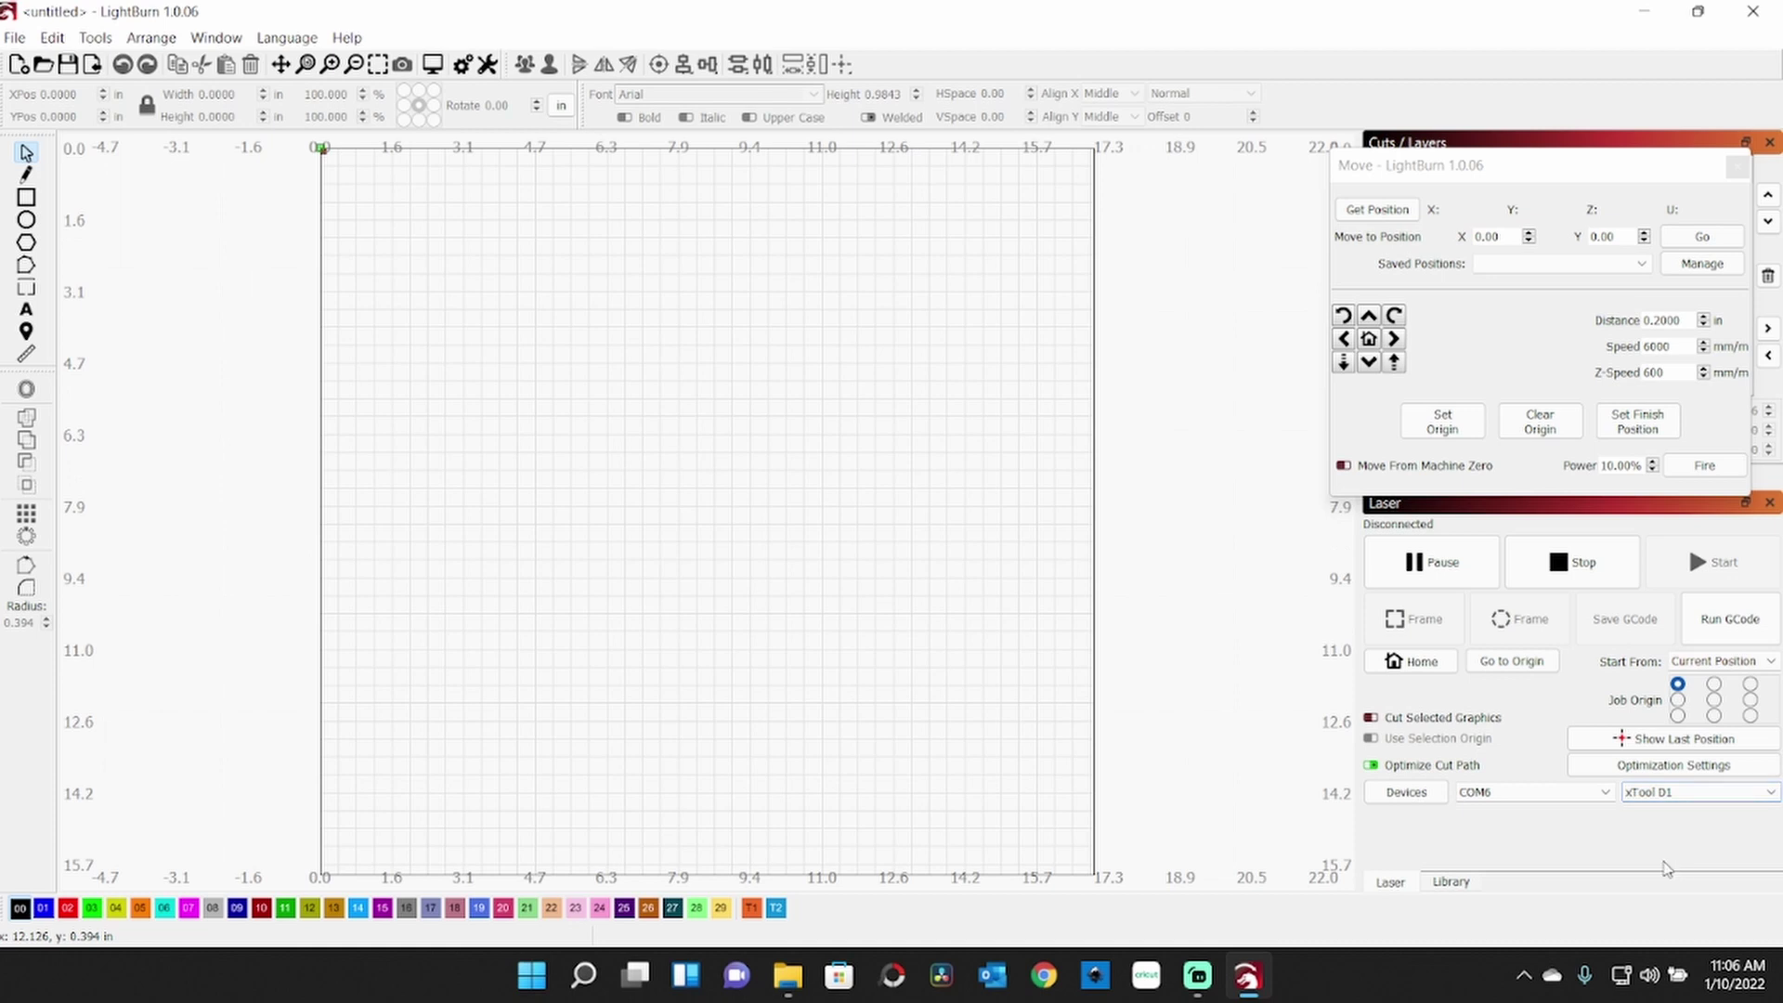